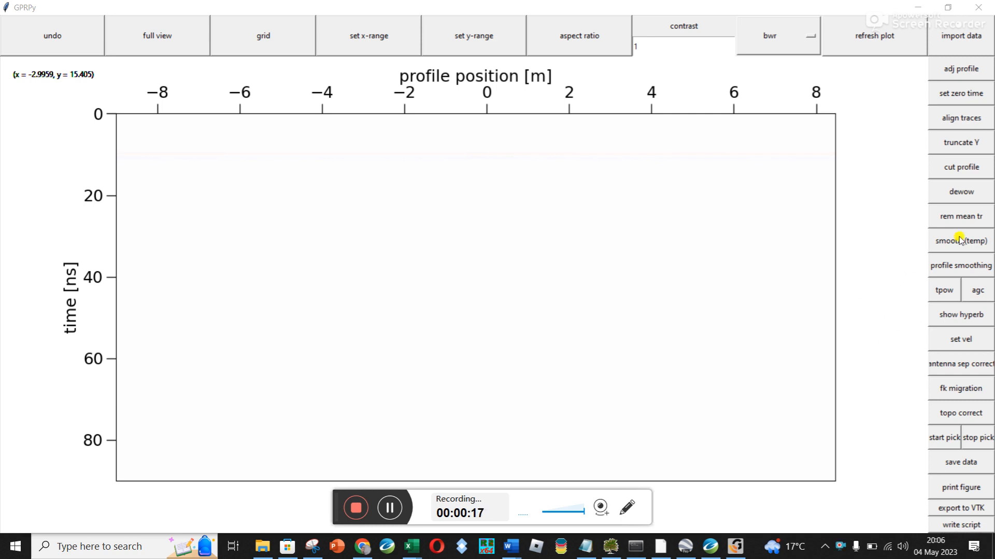
Import the GPR data file MOGALE1812__005.DZT from the MOGALE1812.PRJ folder
click(958, 38)
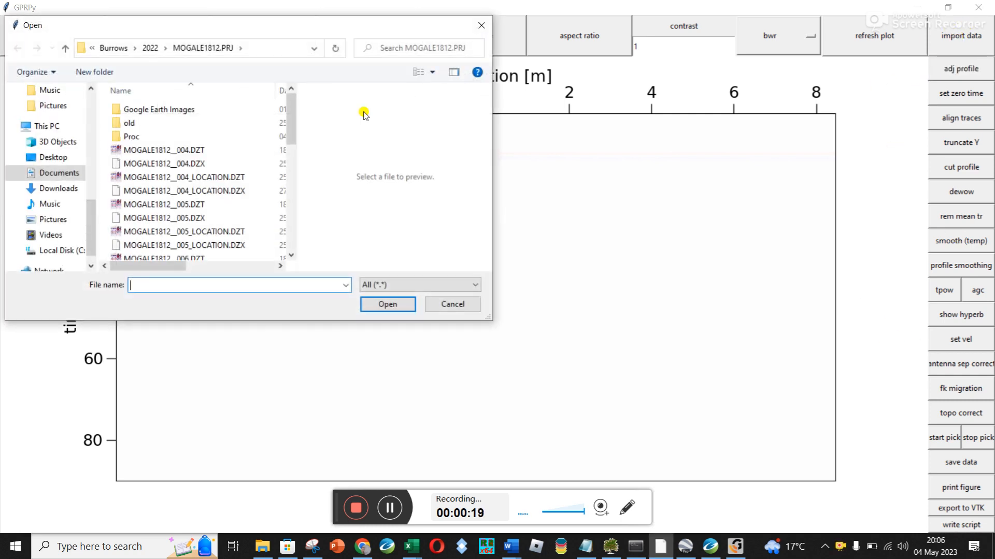
click(187, 204)
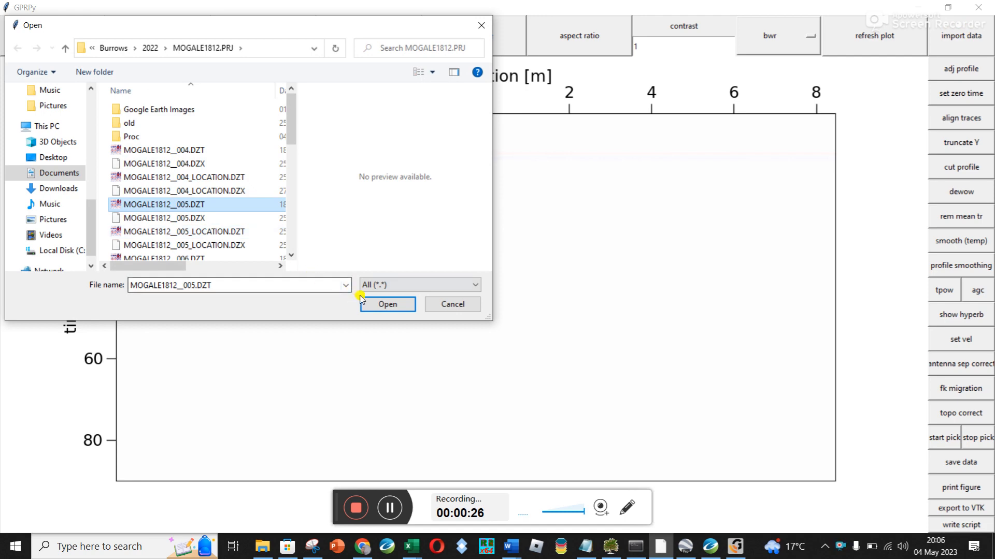
click(381, 305)
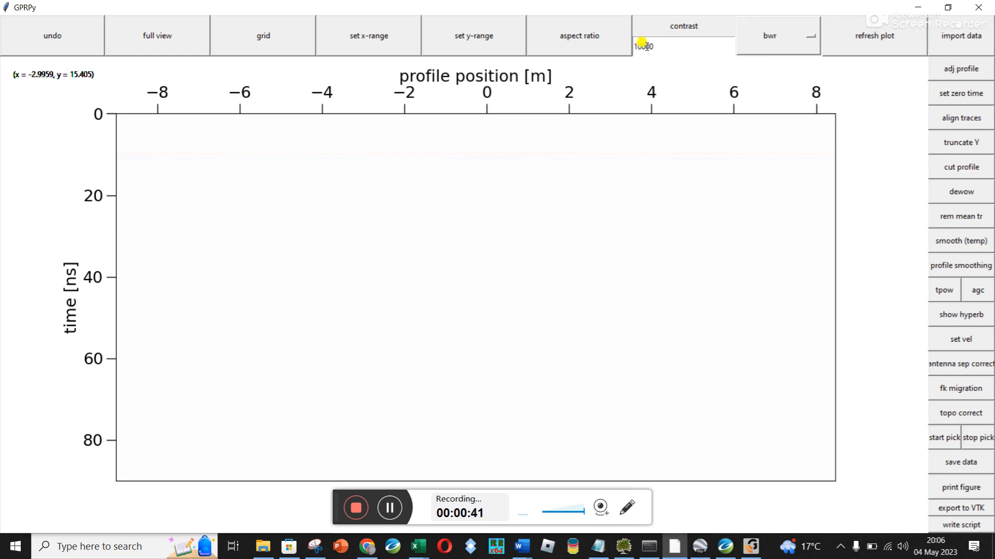
Raise the plot contrast in stages, trying 100 first and finishing at 10000, and refresh the plot
double_click(678, 46)
text(100)
click(873, 47)
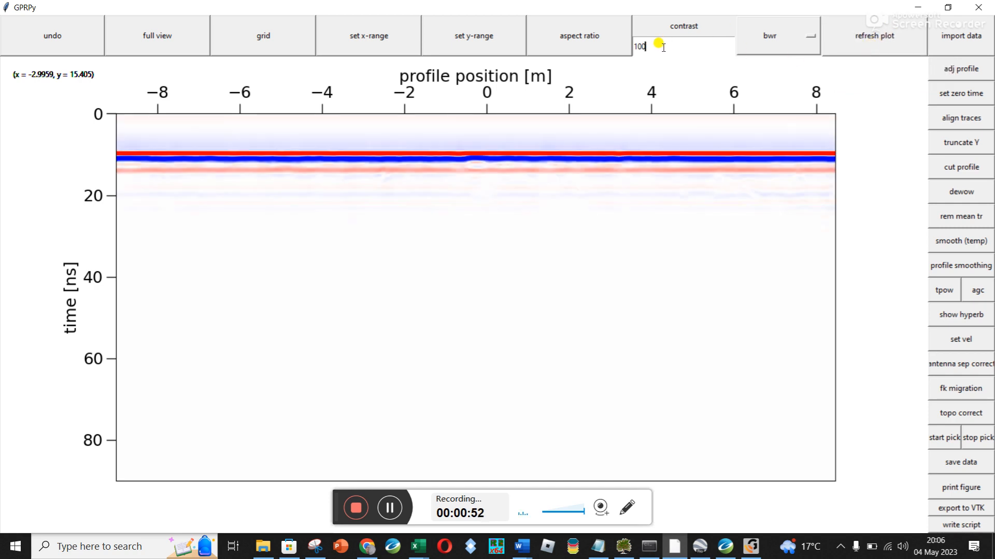
text(0000)
click(865, 33)
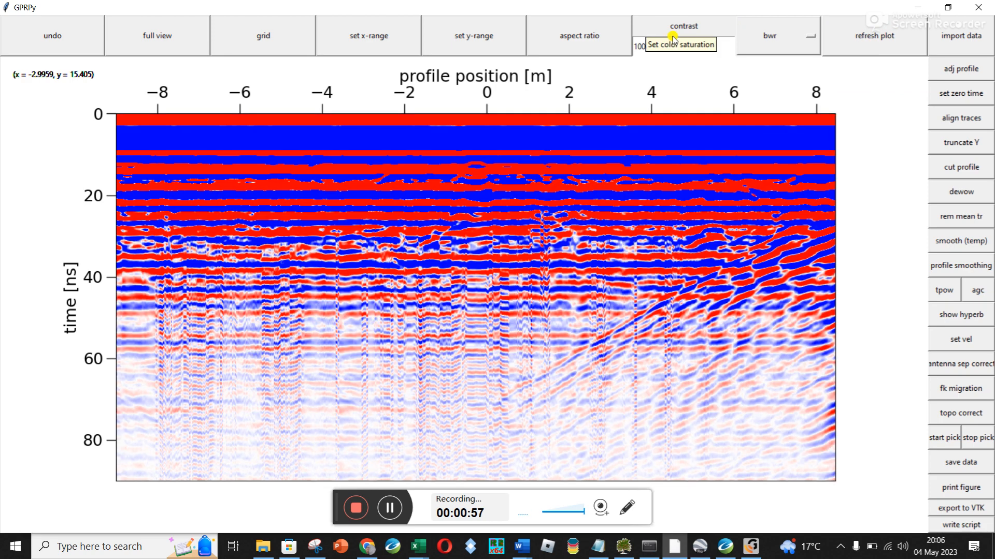
key(BackSpace)
click(872, 36)
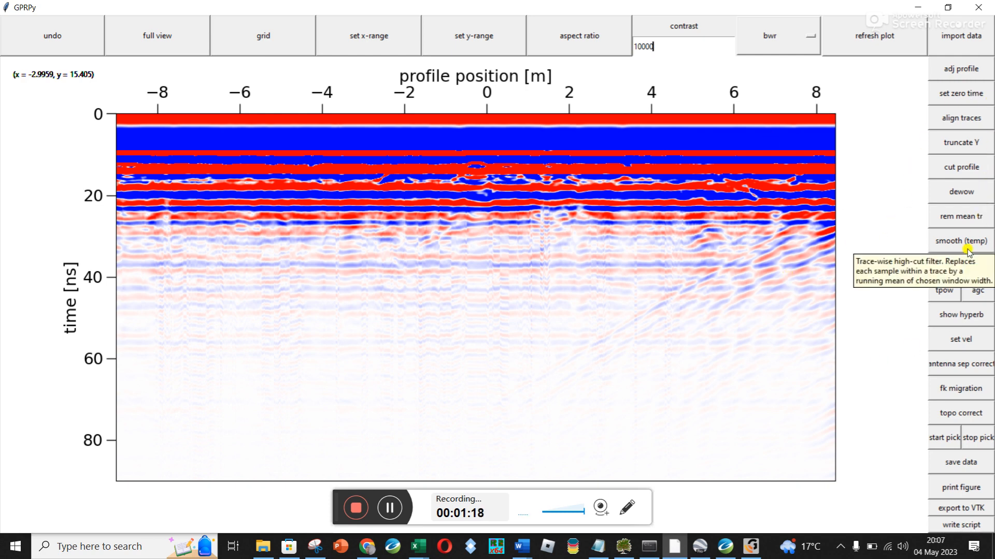
Remove the mean trace from the profile over 900000 traces
click(965, 217)
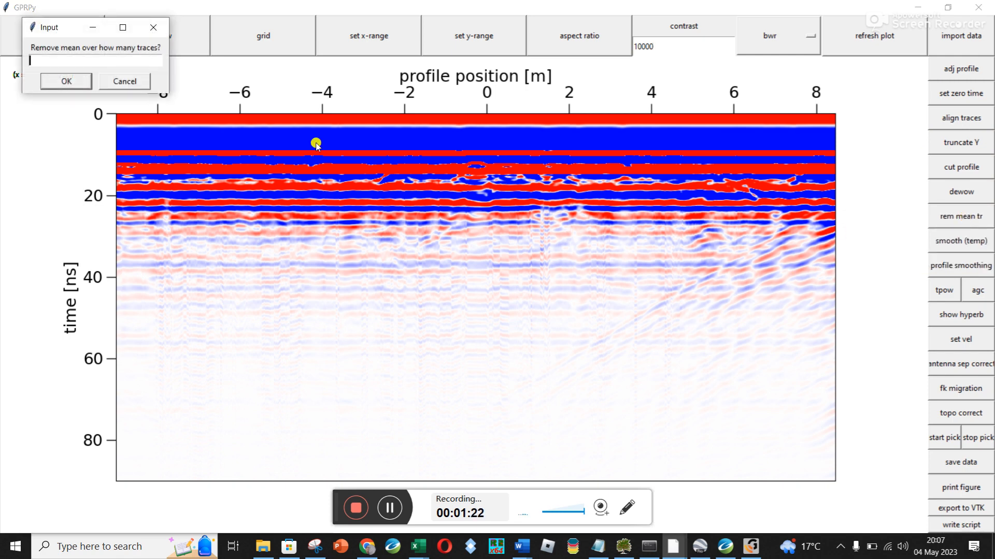
text(900000)
click(64, 82)
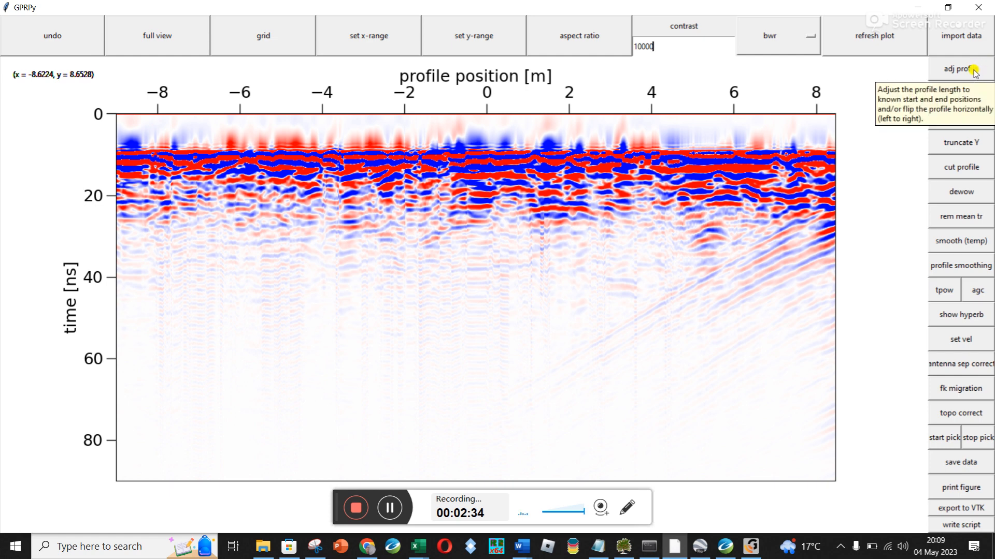
Set the profile's new zero time to 8.6
click(959, 101)
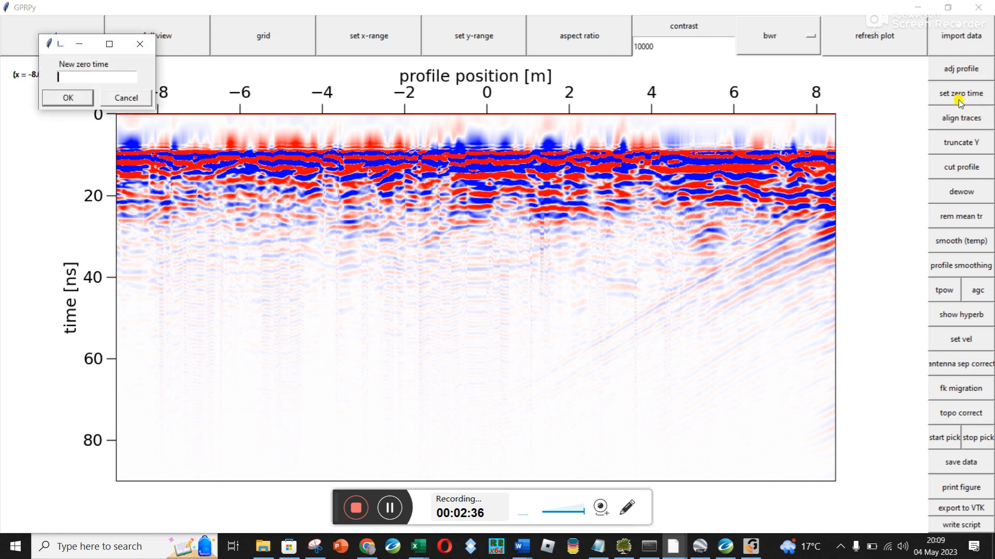
text(8.6)
click(71, 98)
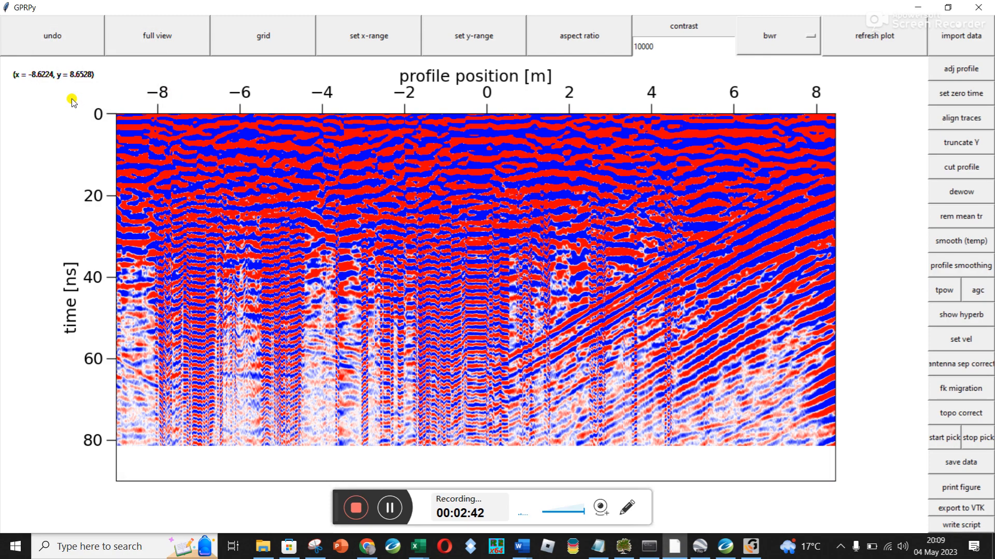
Reset the contrast to 1 and raise it in stages to 100, refreshing the plot each time
double_click(659, 46)
text(1)
click(867, 43)
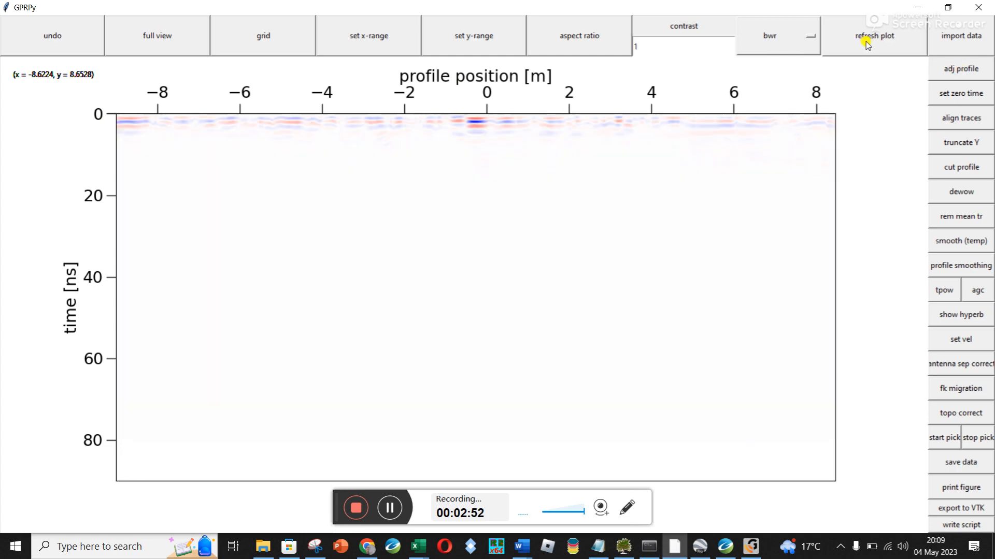
click(689, 43)
text(0)
click(877, 48)
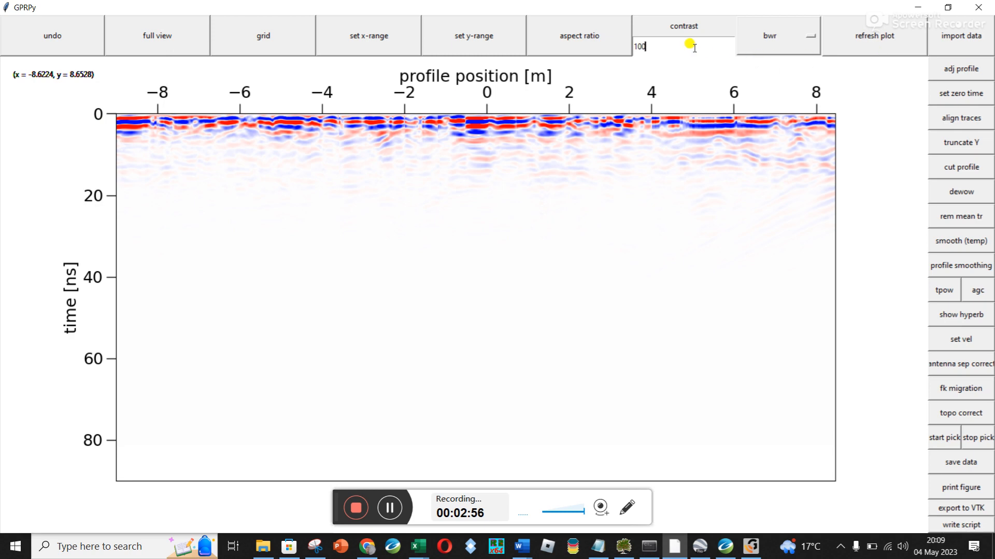
click(867, 44)
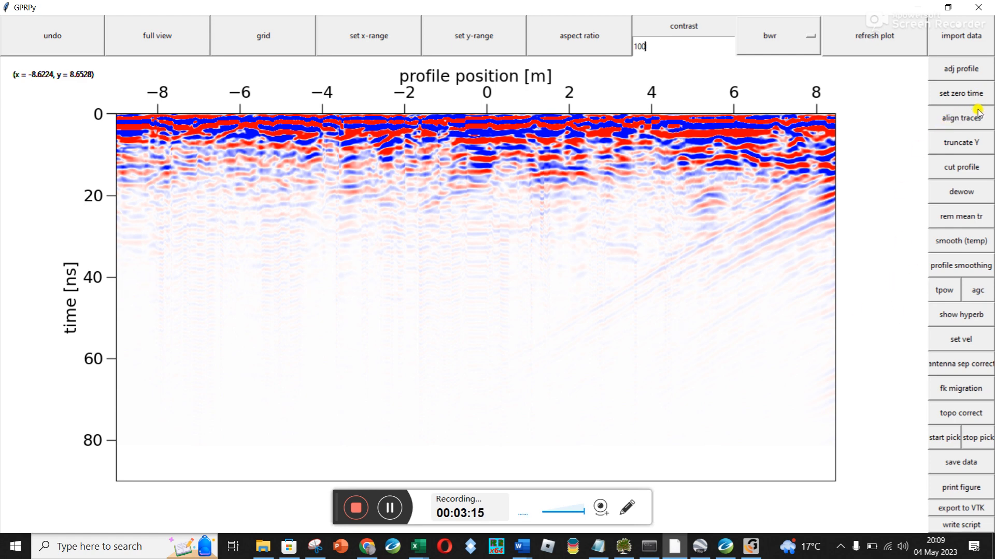
Truncate the profile at a travel time of 40 ns
click(962, 144)
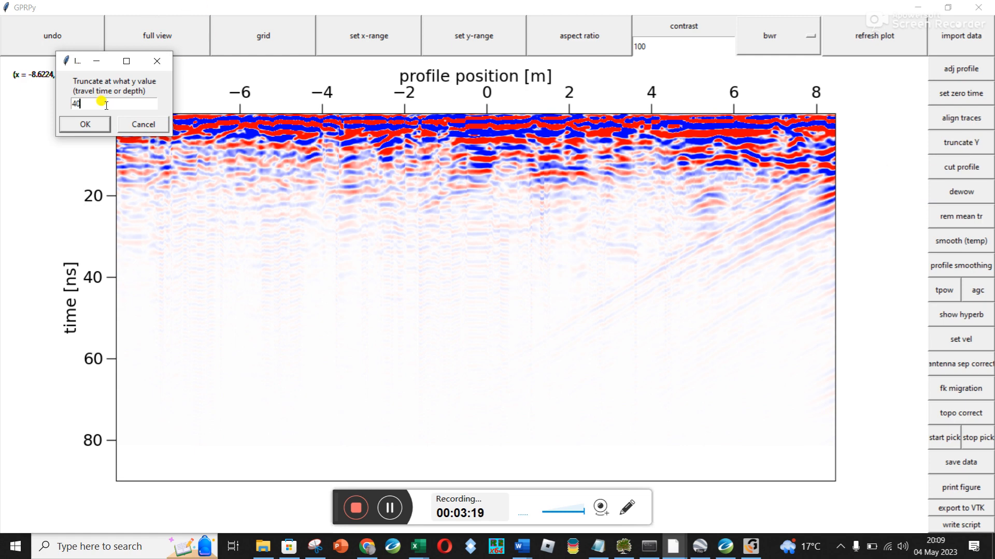
click(85, 124)
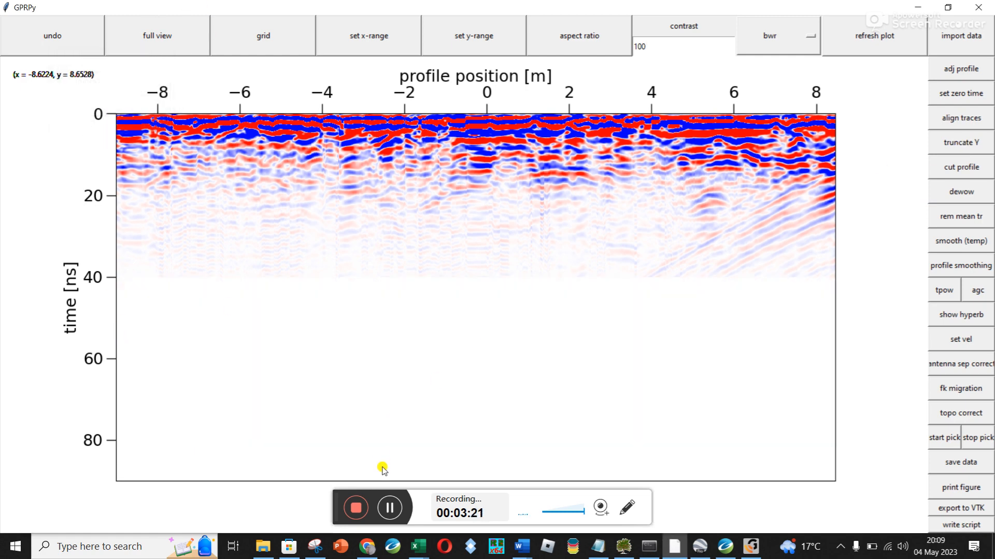
click(485, 25)
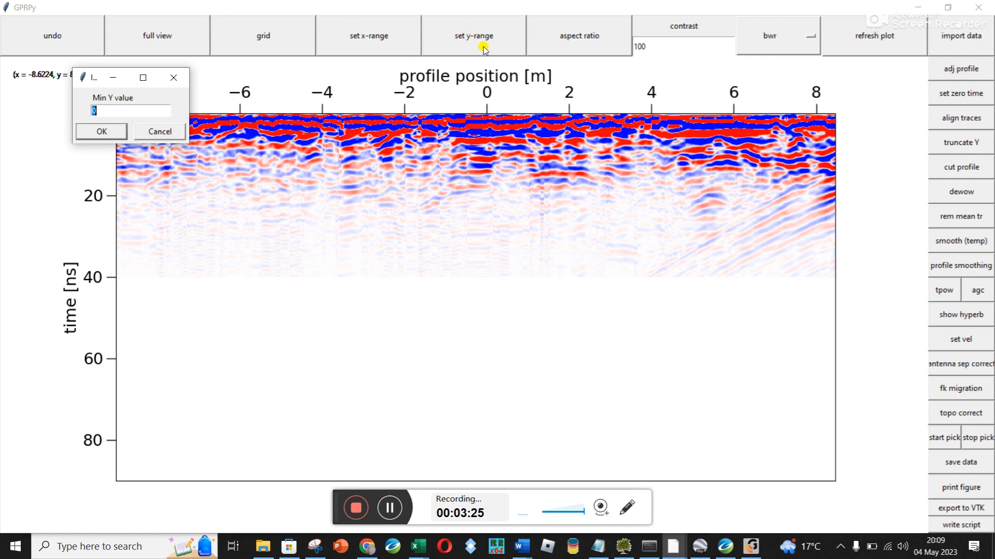
text(4)
click(101, 132)
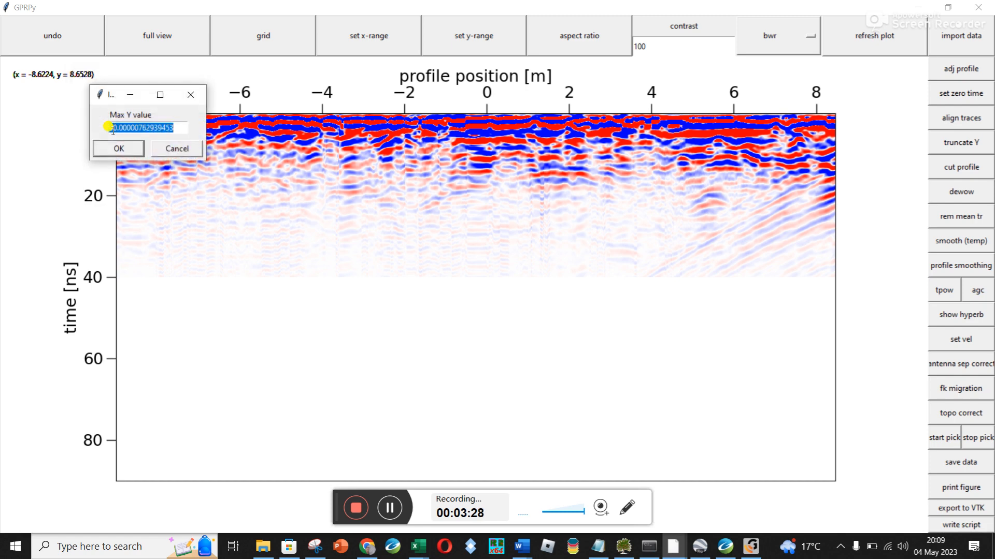
click(151, 151)
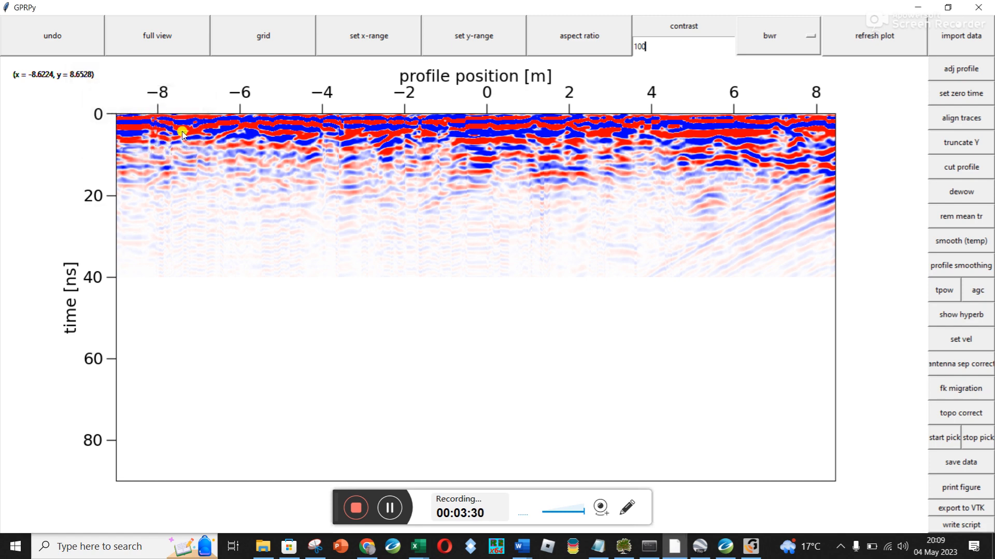
Set the plot's y-range with a minimum of 0 and a maximum of 40
click(483, 41)
key(Return)
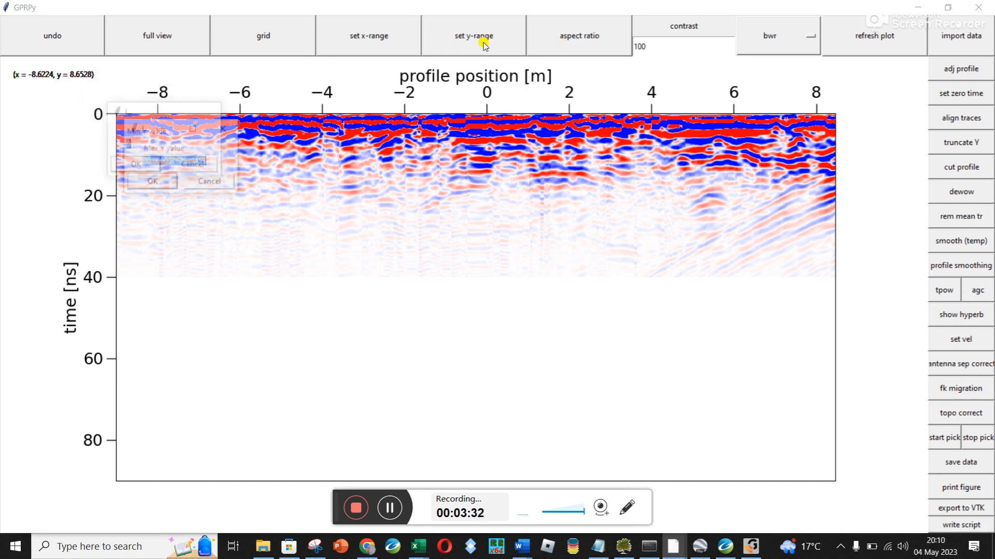
text(40)
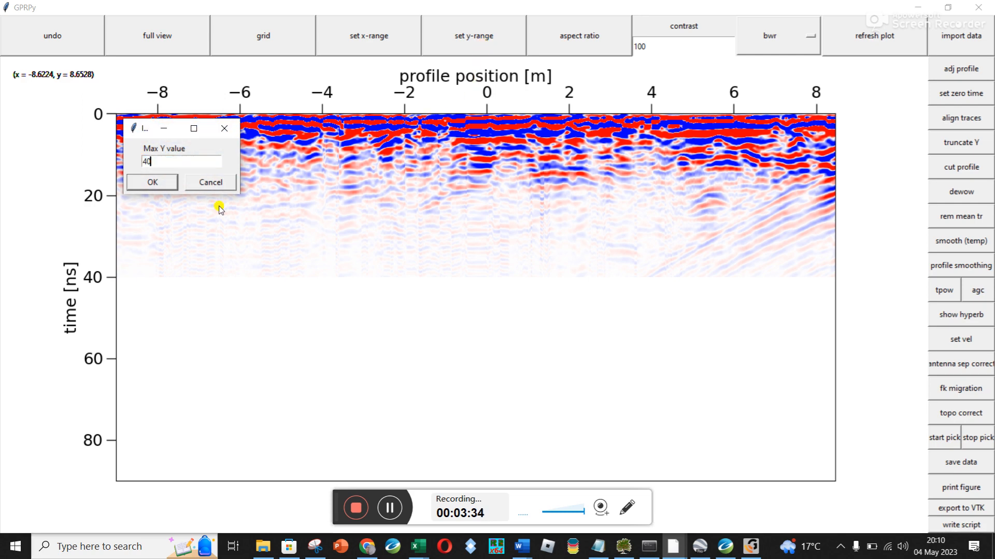
click(166, 182)
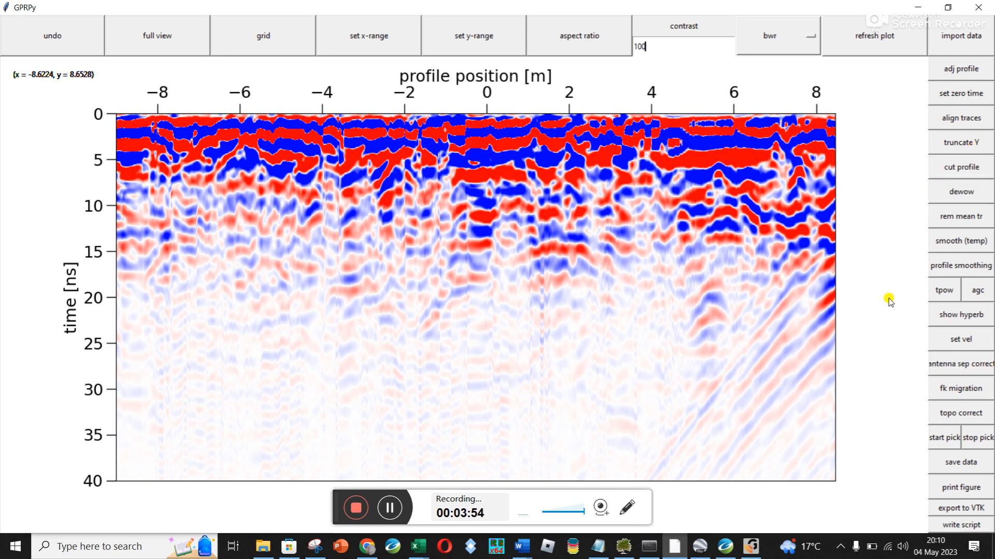
Set the plot contrast back to 1 and refresh the plot
double_click(641, 42)
text(1)
click(856, 35)
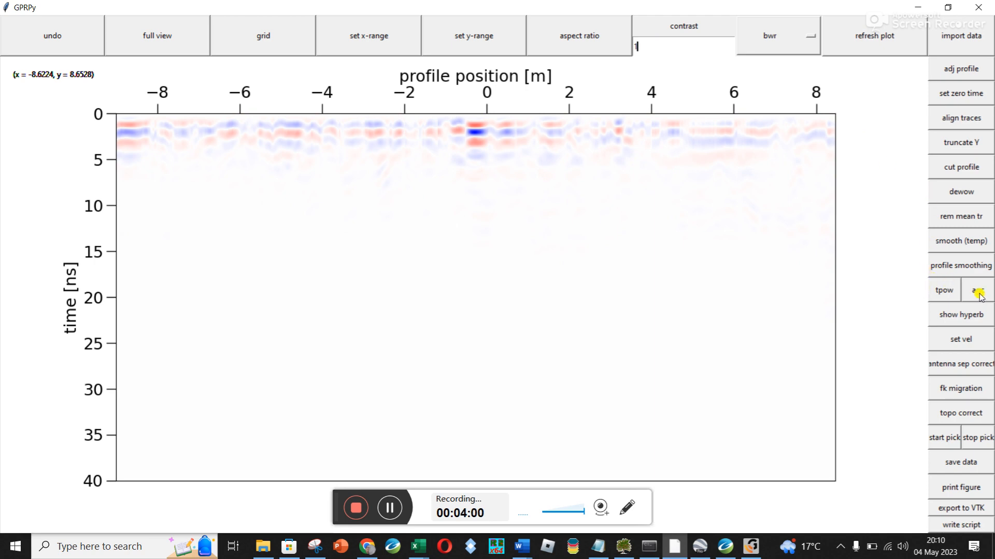
Try a t-power gain with a power of 1 on the profile and undo it
click(947, 293)
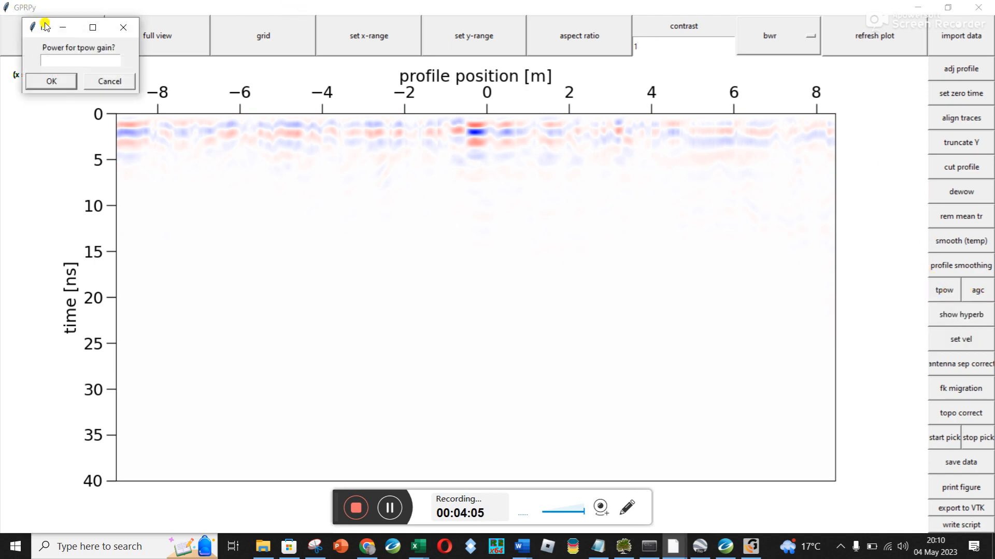
drag(48, 25, 105, 188)
text(1)
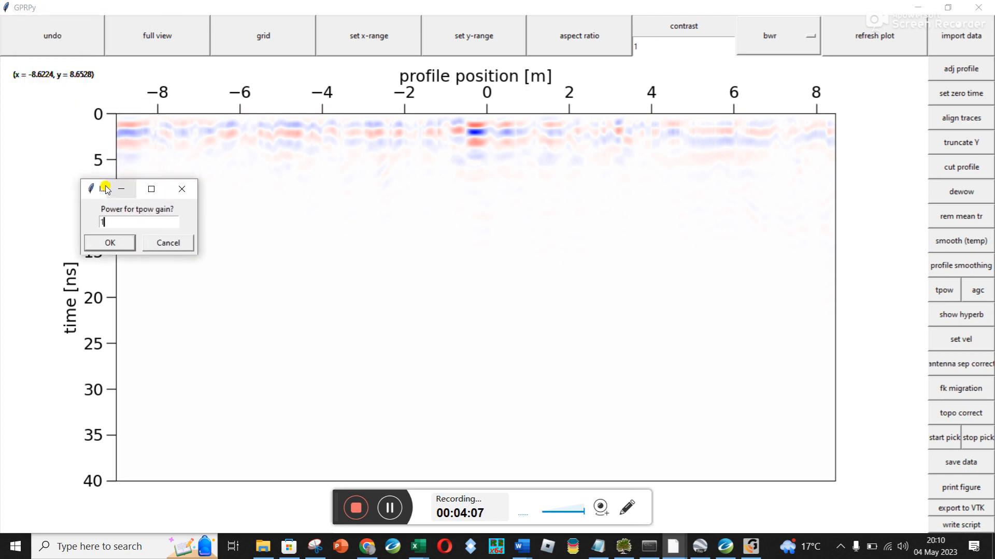
click(106, 244)
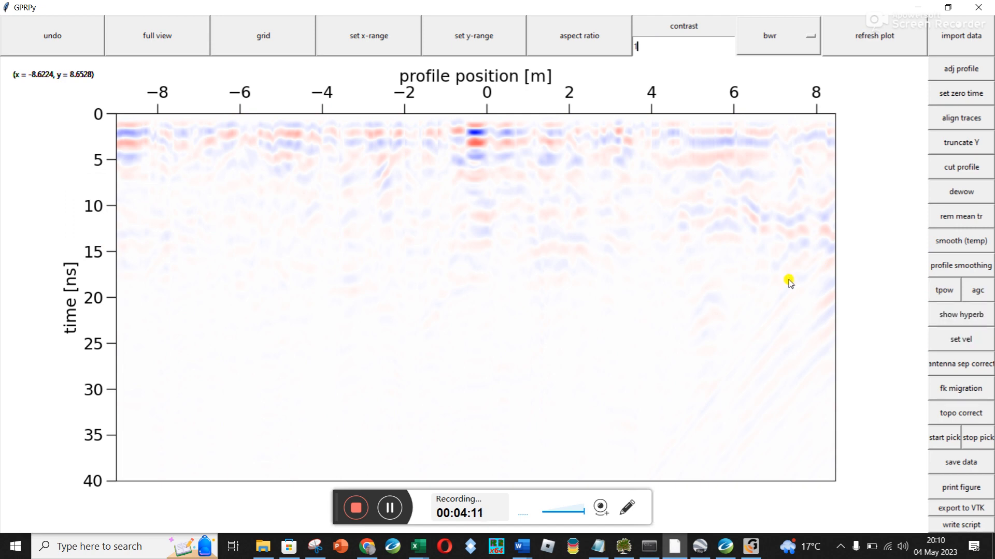
click(52, 39)
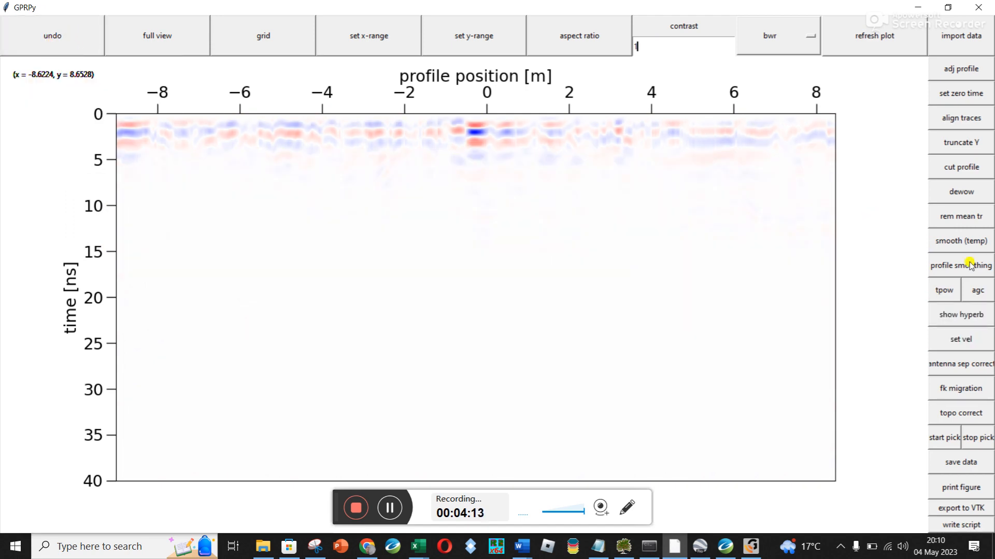
Try a t-power gain with a power of 2 on the profile and undo it
click(944, 291)
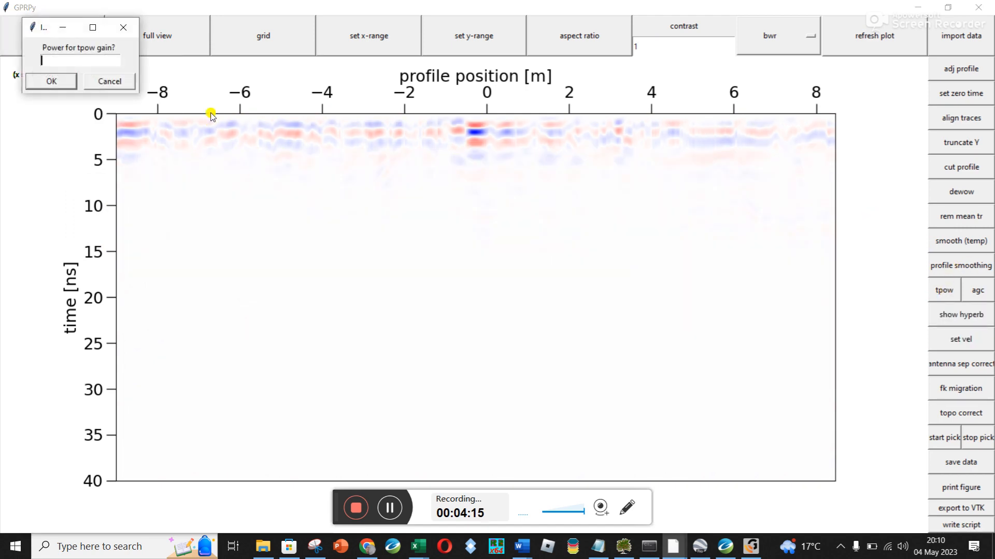
text(2)
click(50, 81)
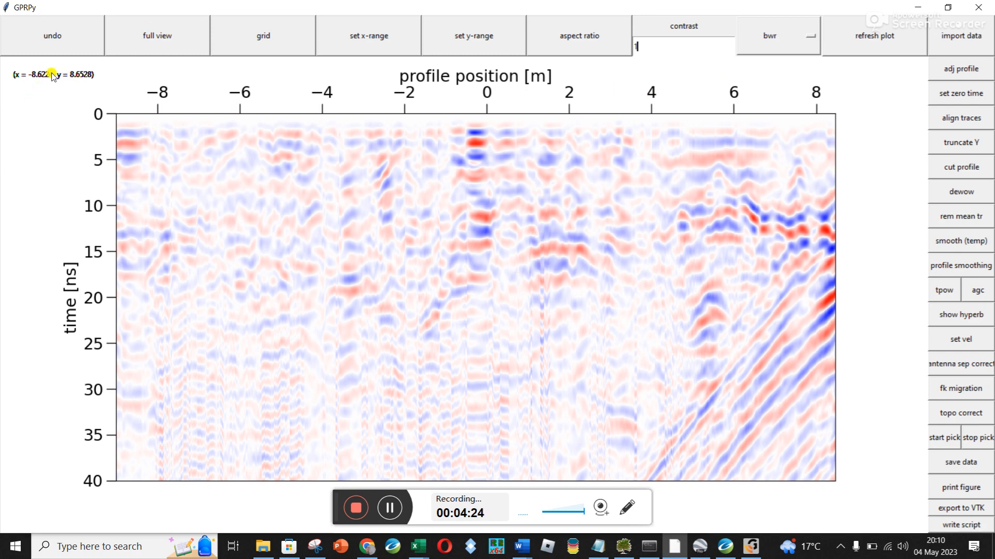
click(61, 34)
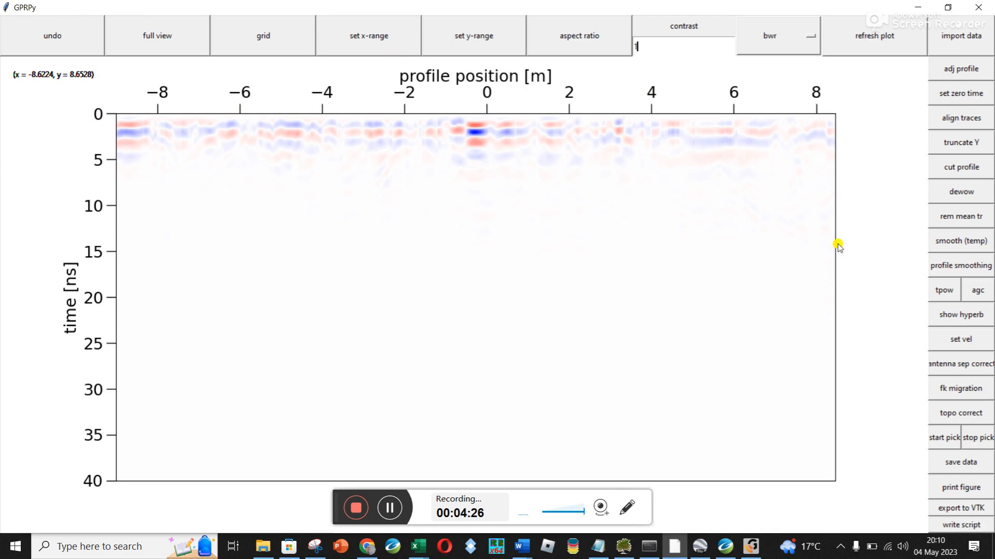
Try an automatic gain control with a window length of 10 and undo it
click(978, 291)
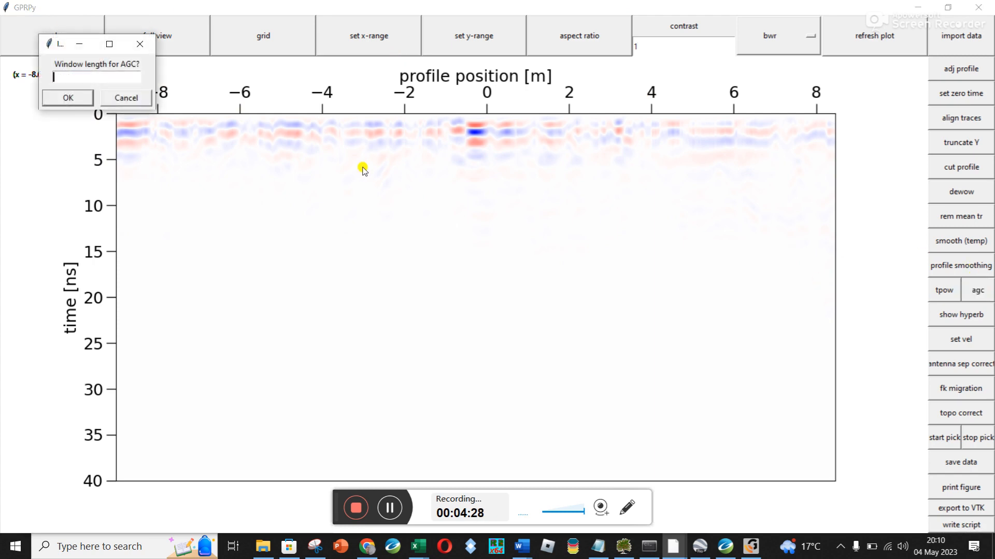
text(100)
click(69, 97)
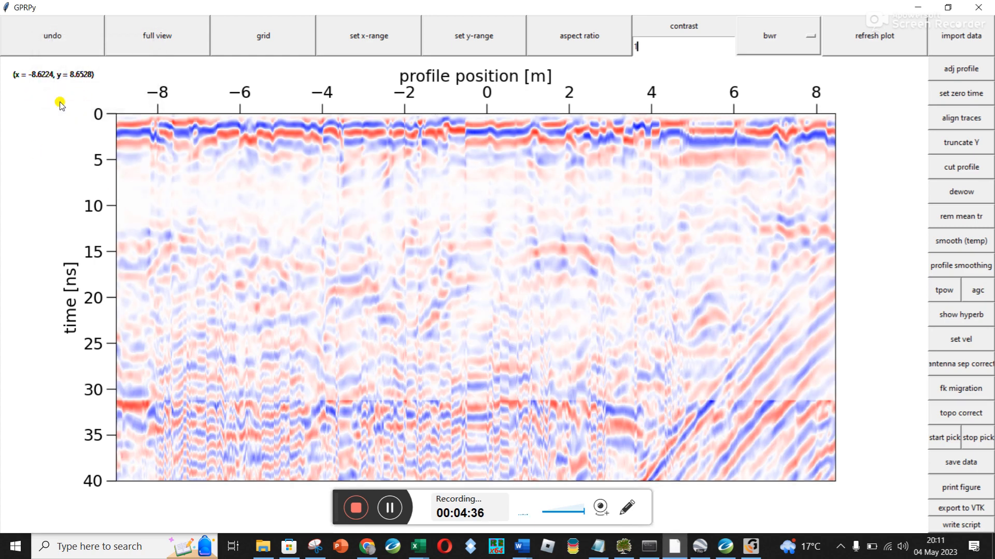
click(75, 50)
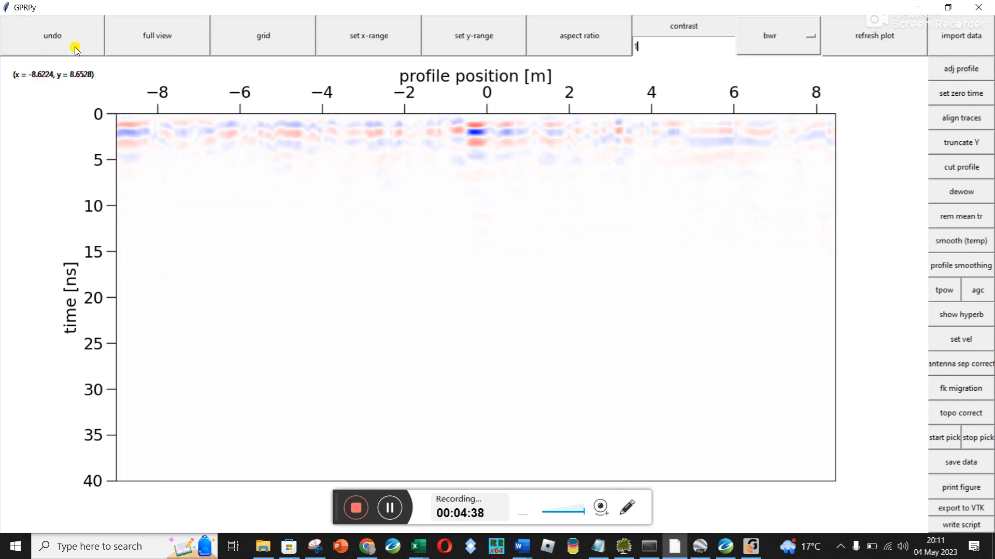
Set the plot contrast to 20 and refresh the plot
key(BackSpace)
text(20)
click(889, 38)
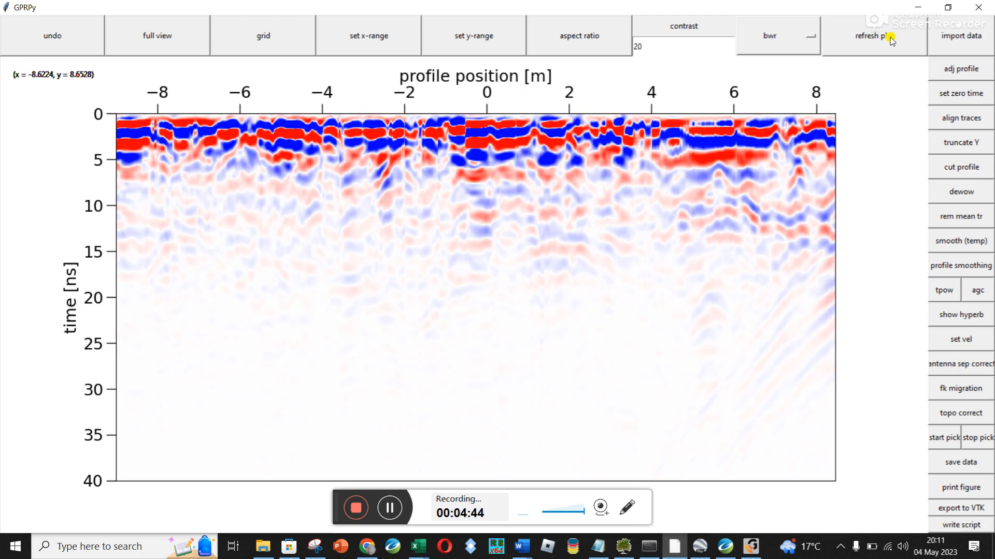
Undo the last processing change, set the plot contrast to 1 and refresh the plot
click(60, 27)
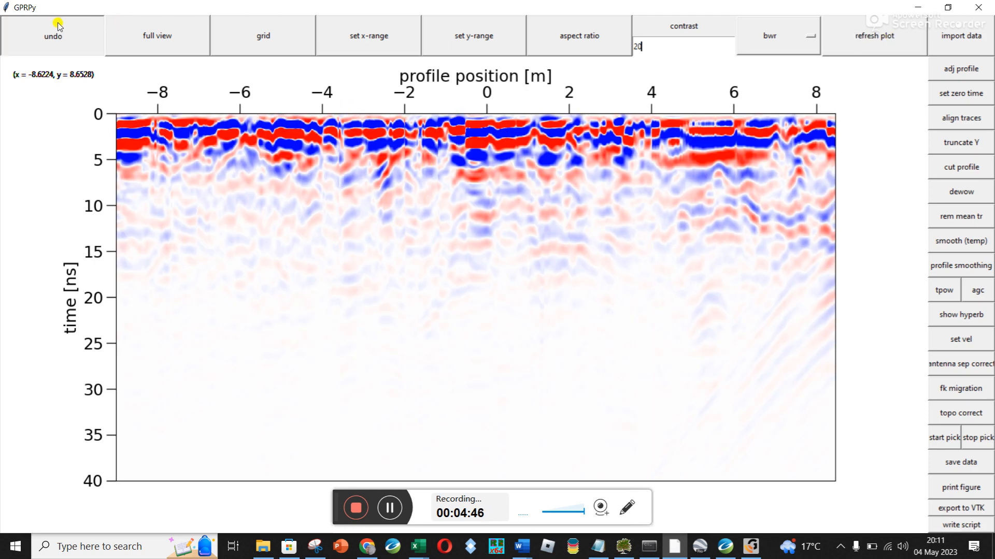
click(51, 48)
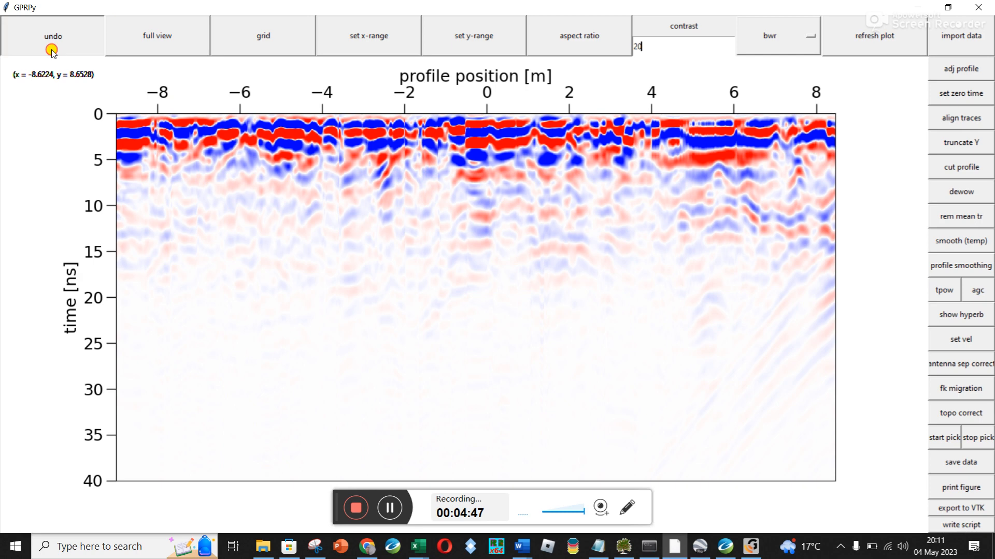
double_click(661, 44)
text(1)
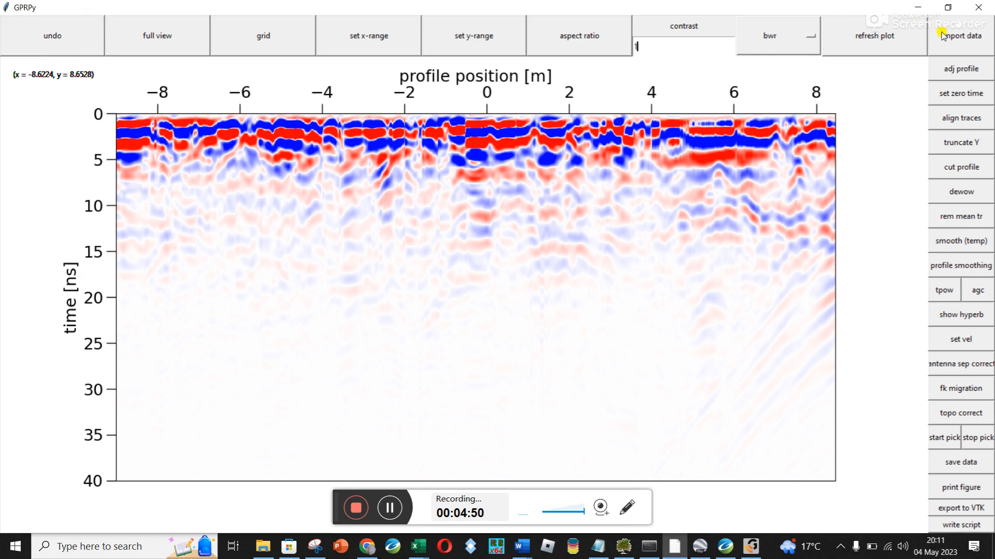
click(884, 37)
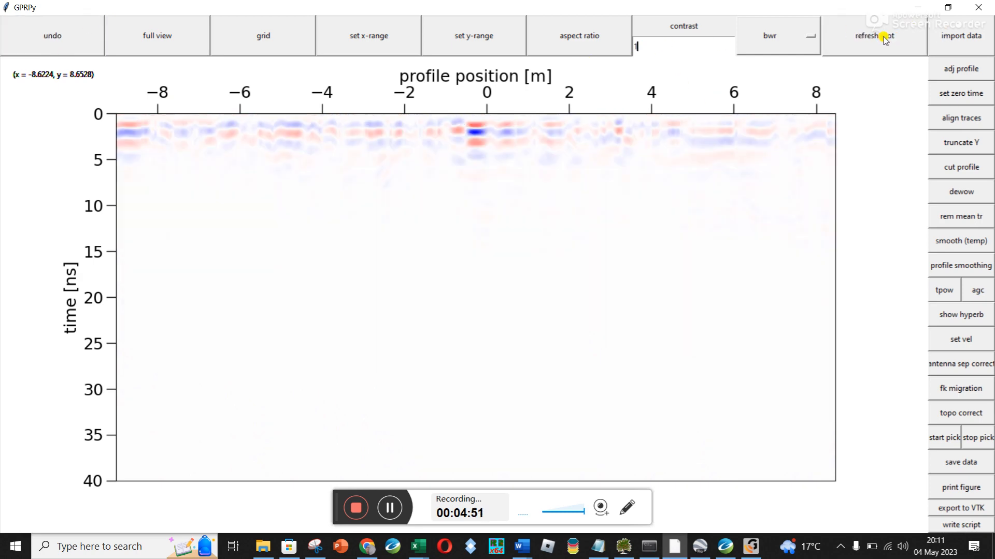
Apply a t-power gain with a power of 2 to the profile
click(944, 293)
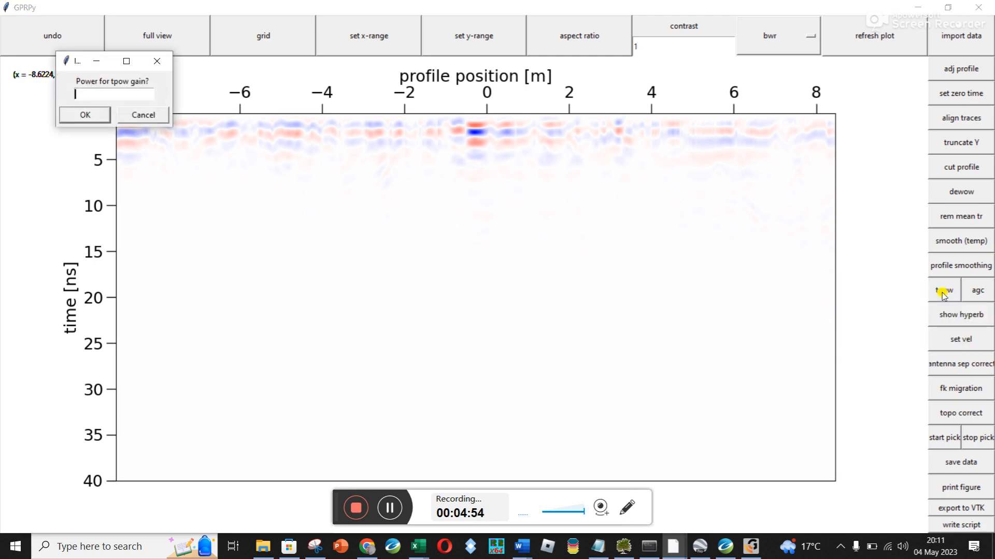
text(2)
click(86, 115)
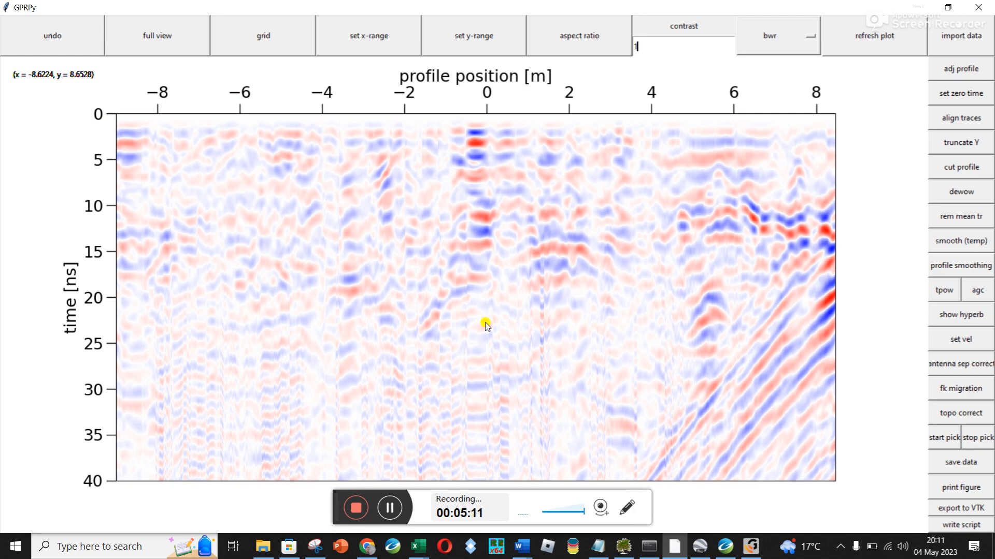
click(389, 508)
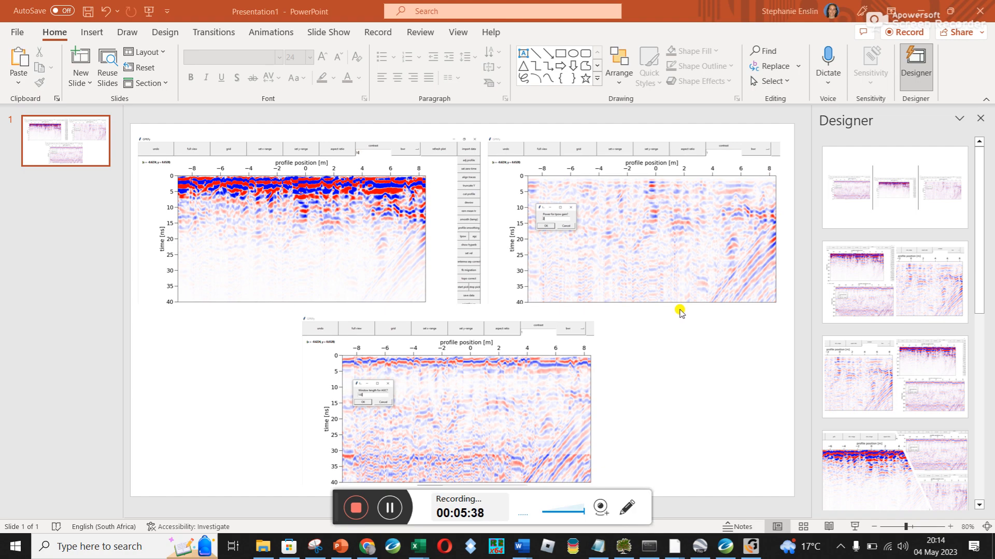
Minimize the PowerPoint comparison slide, close the AGC window length prompt and switch back to the GPRPy profile window
click(922, 7)
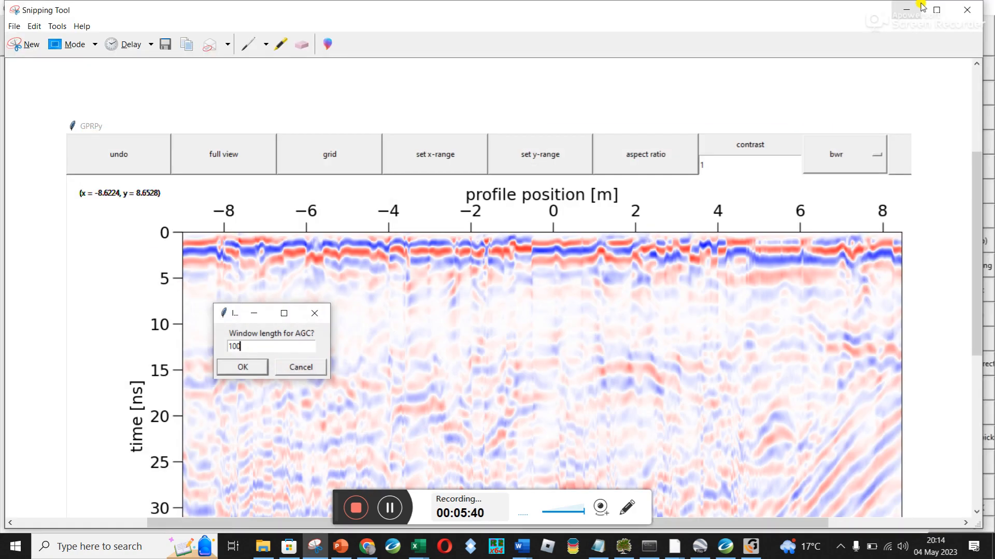
click(674, 547)
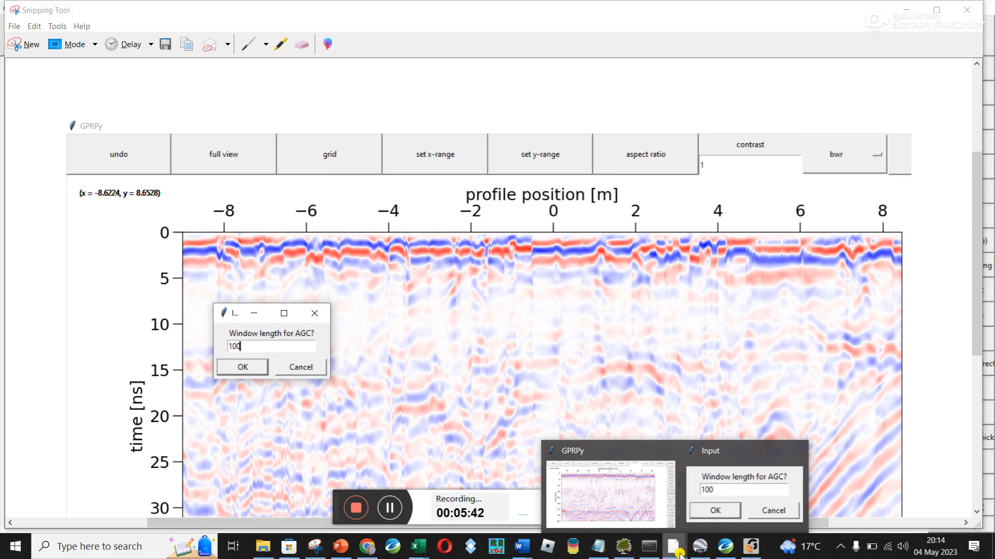
click(696, 476)
click(250, 195)
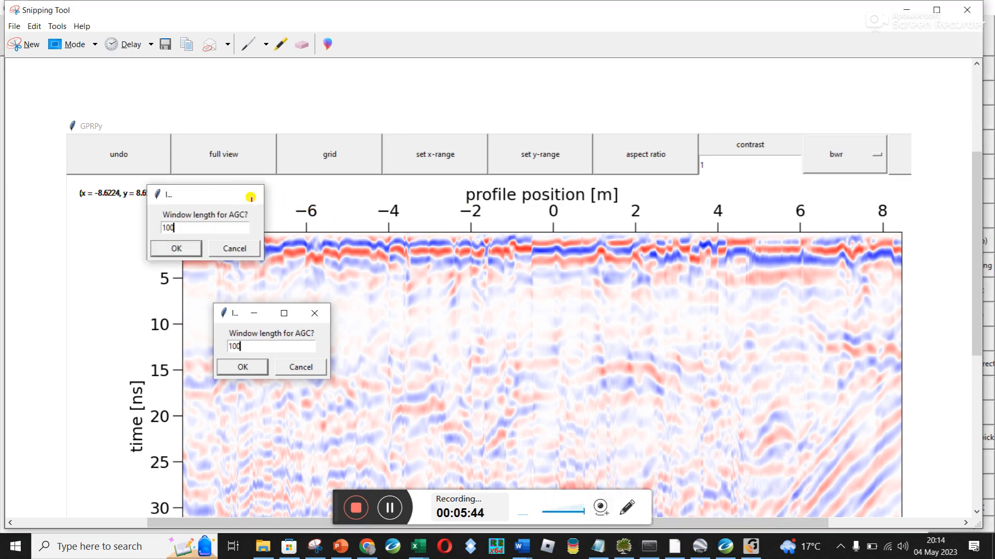
click(672, 549)
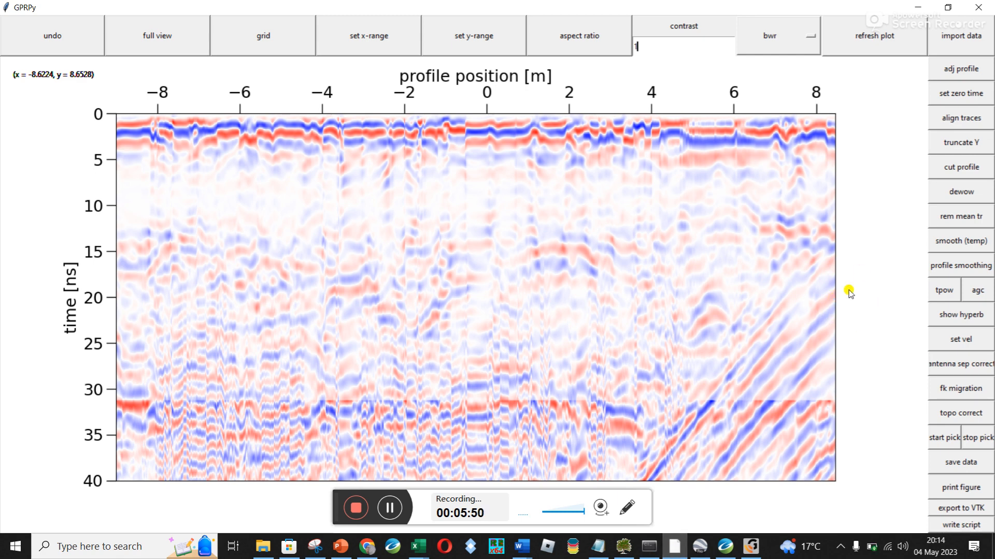
Start exporting the current figure to the MOGALE1812.PRJ folder with the file name Line5_RemMeanTr_TPOW2_
click(946, 488)
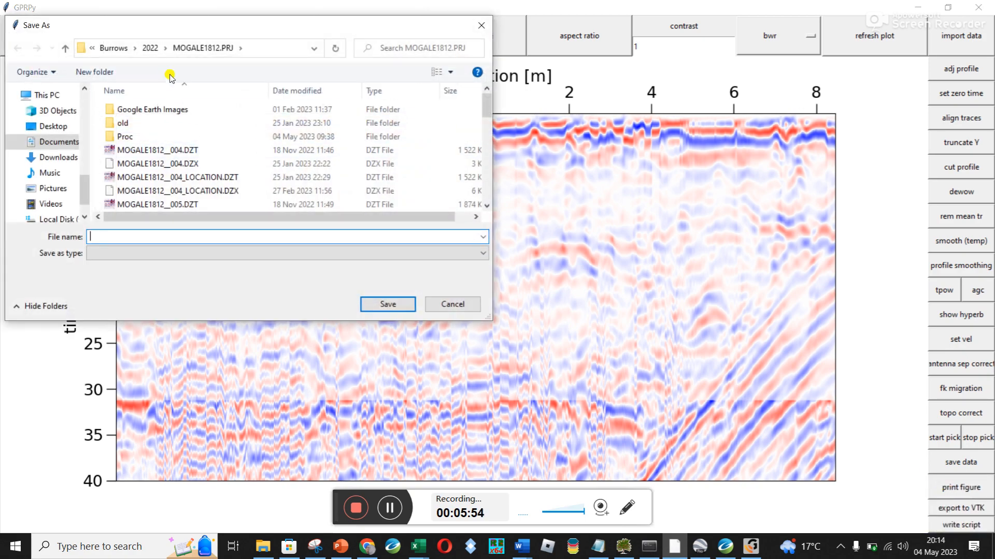
text(Line5_Rem)
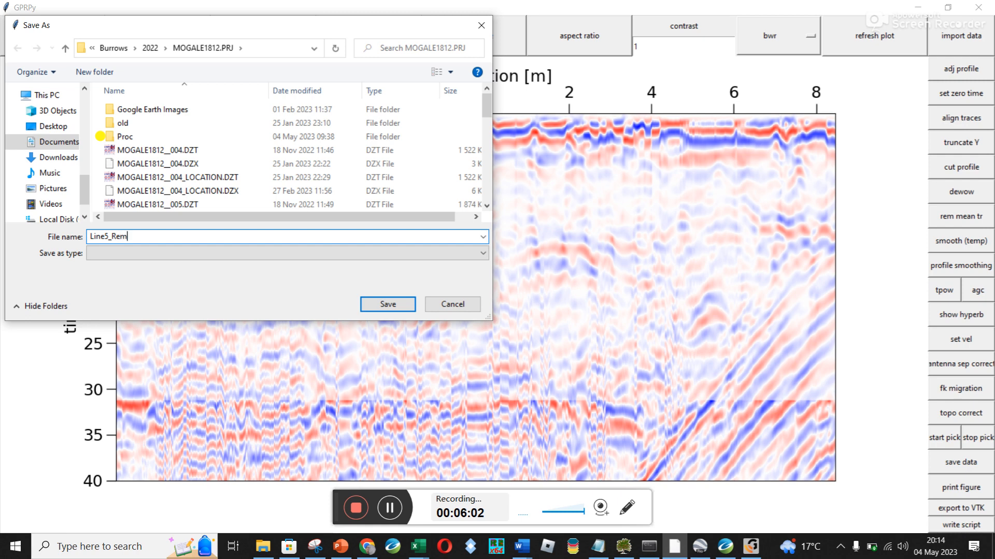
text(MeanTr_TPOW2_)
Insert ZeroTime8.6_ after Line5_ in the export file name and remove the trailing underscore
drag(157, 28, 369, 146)
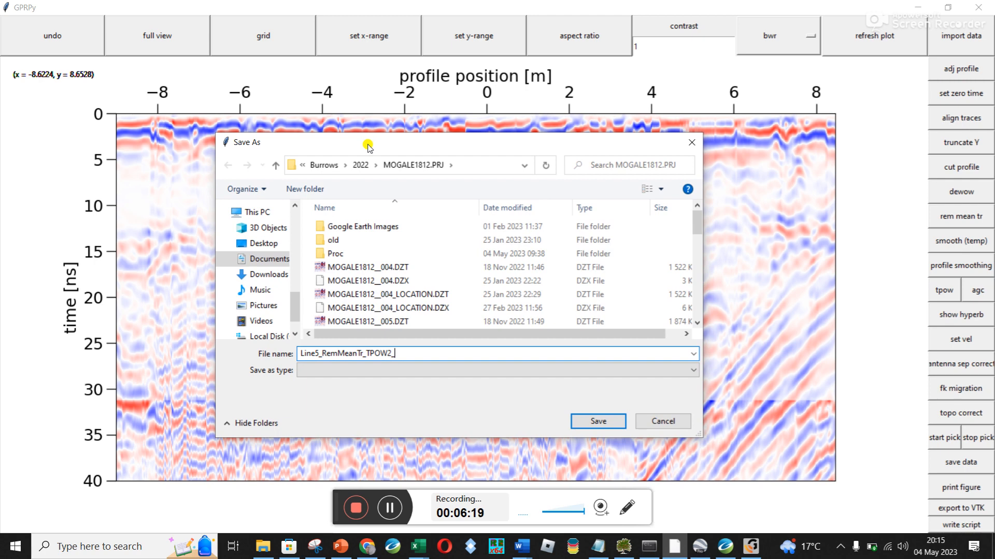
click(318, 353)
text(ZeroTime)
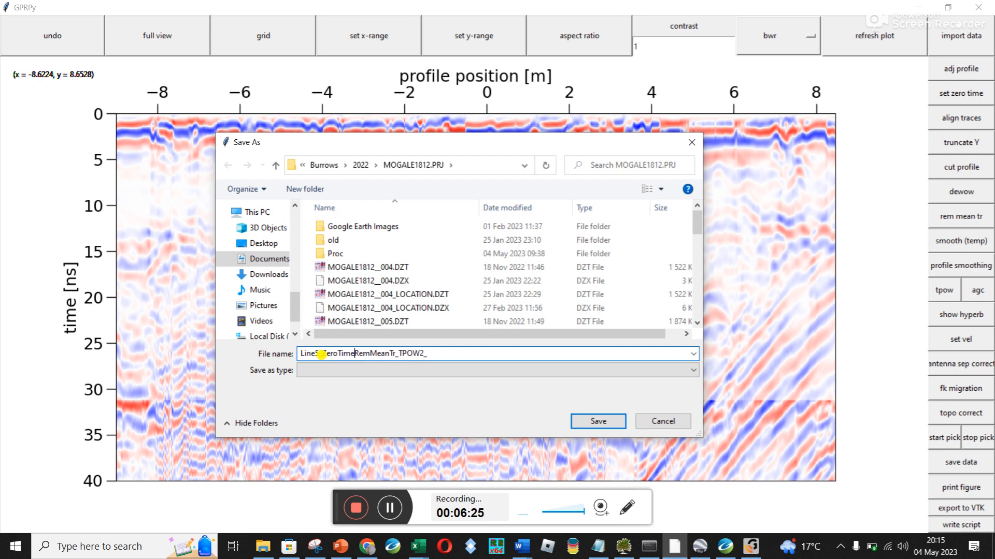
text(8.6_)
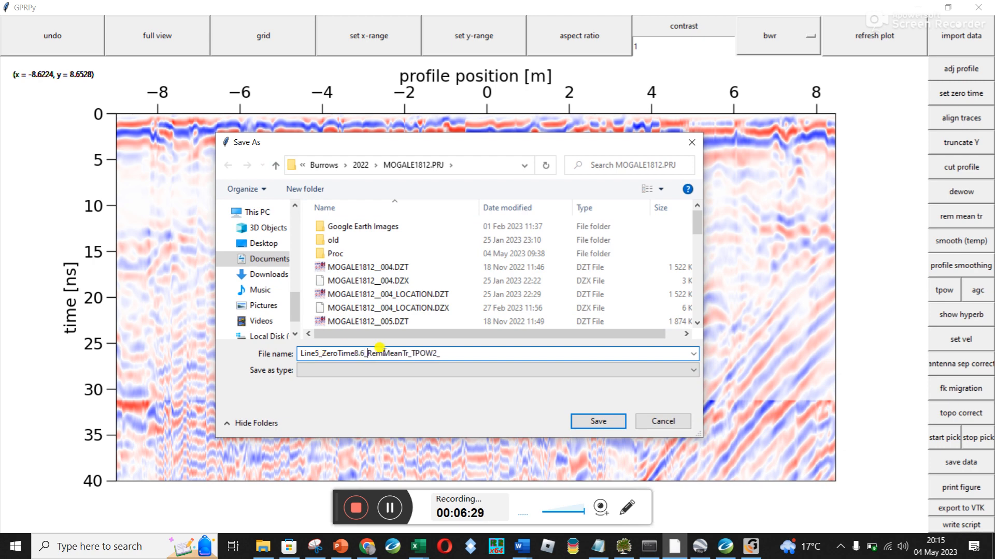
click(466, 351)
key(BackSpace)
Add the .jpg extension to the figure's file name and save it
click(443, 374)
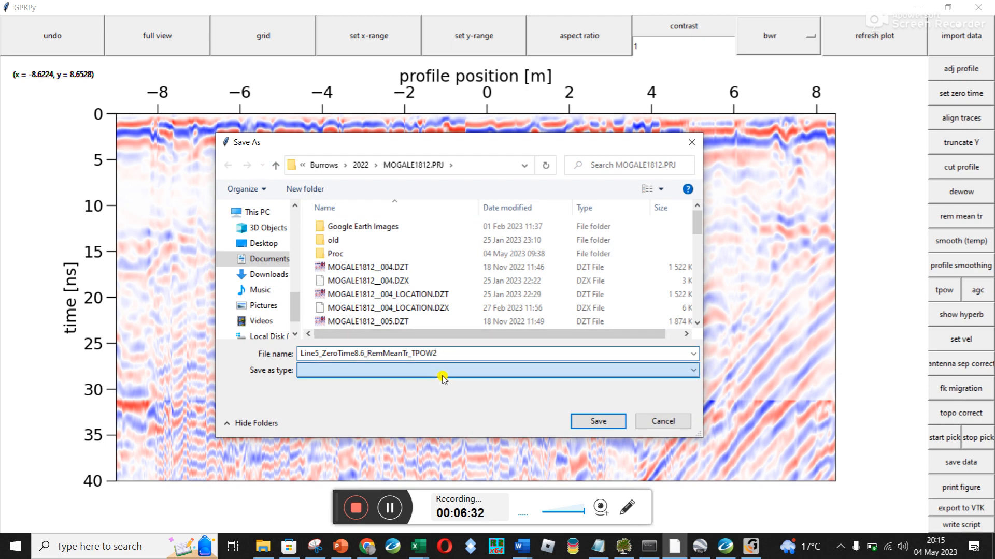
click(455, 353)
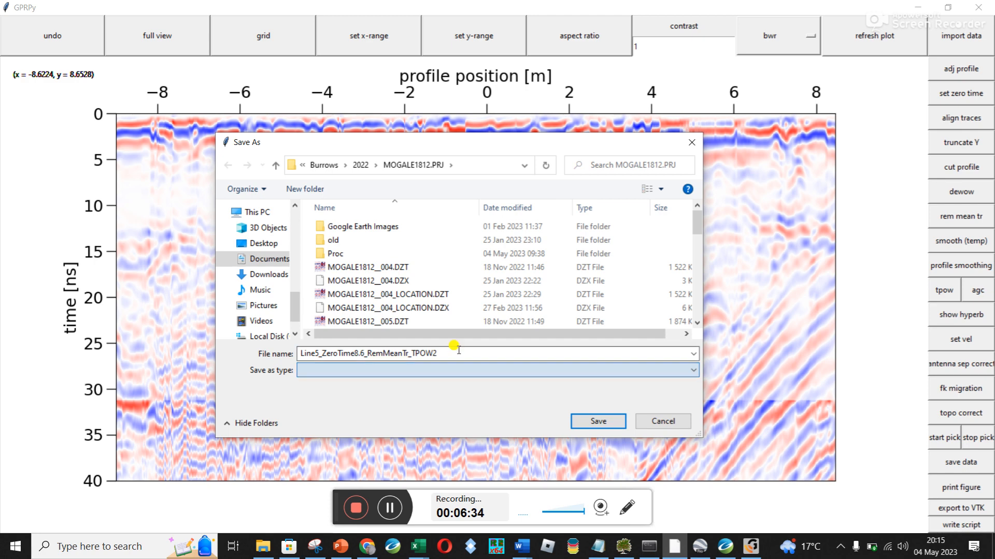
double_click(456, 355)
click(453, 354)
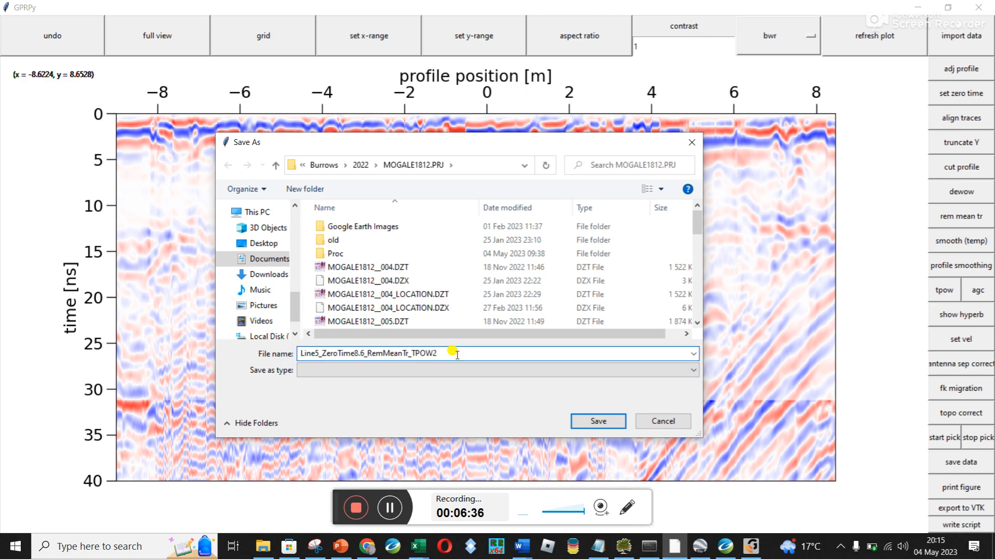
text(.jpg)
key(Return)
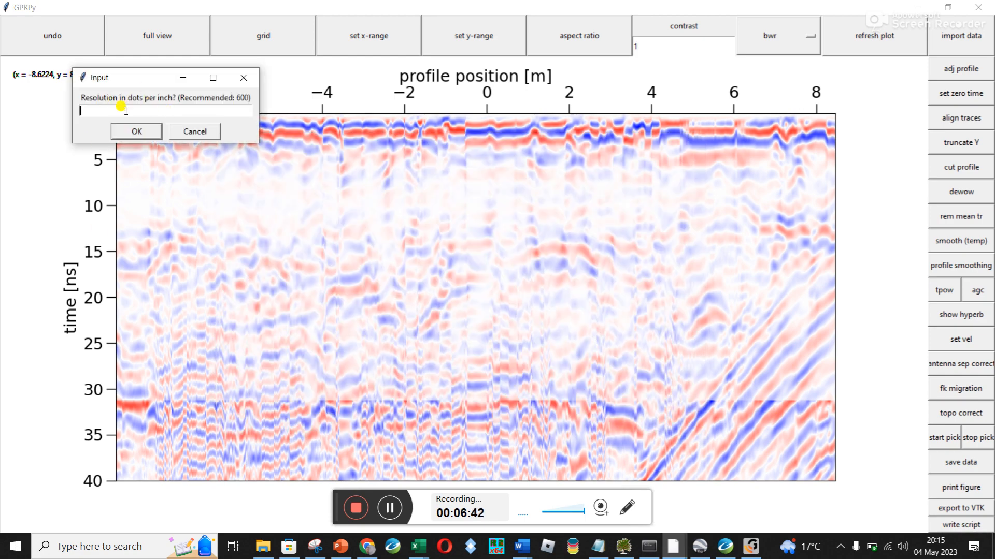
Set the exported figure's resolution to 300 dots per inch and confirm
text(150)
key(BackSpace)
key(BackSpace)
text(300)
click(129, 132)
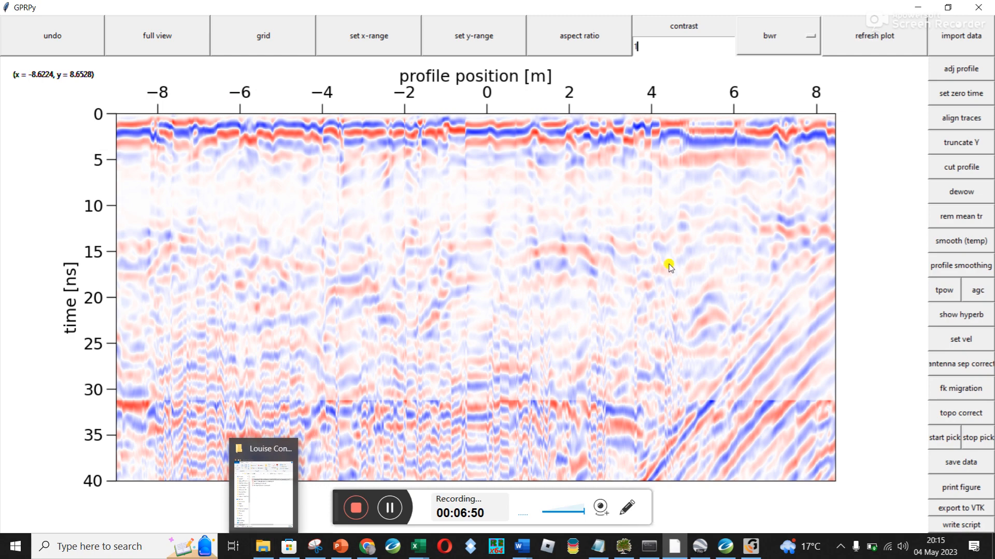
Look for the exported figure by opening PhD2010 > Burrows > 2022 > MOGALE1812.PRJ in File Explorer
click(958, 488)
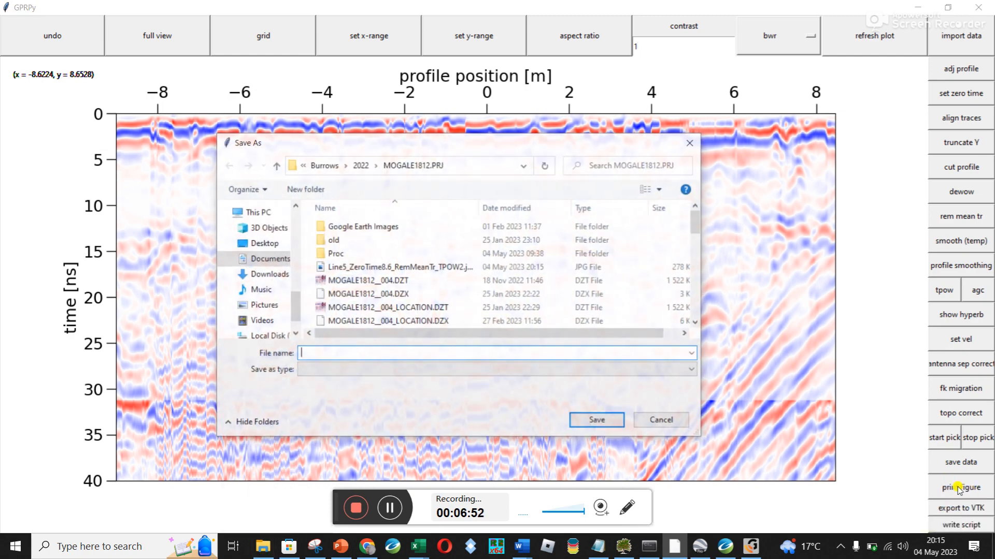
click(663, 421)
click(260, 550)
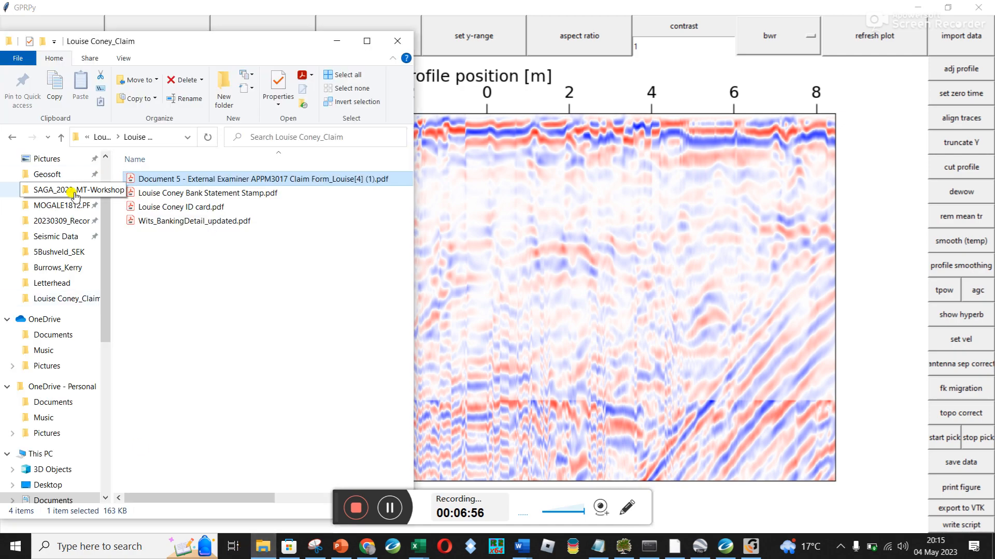
click(108, 168)
click(52, 231)
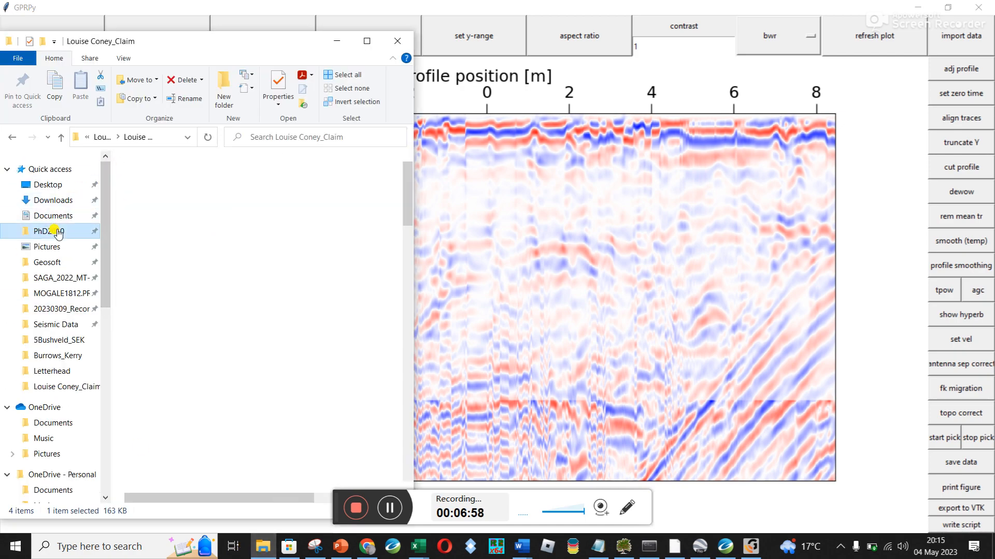
click(141, 236)
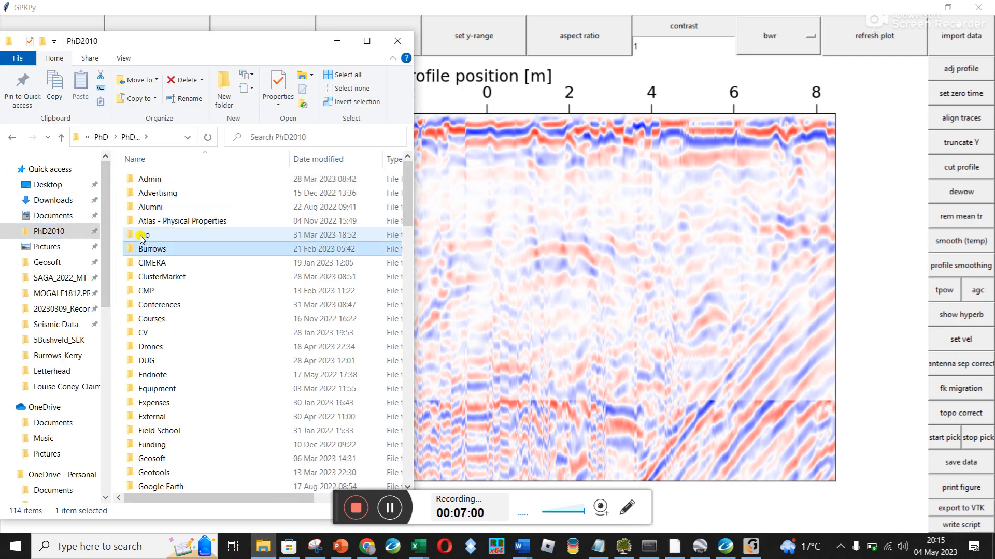
double_click(148, 249)
double_click(158, 177)
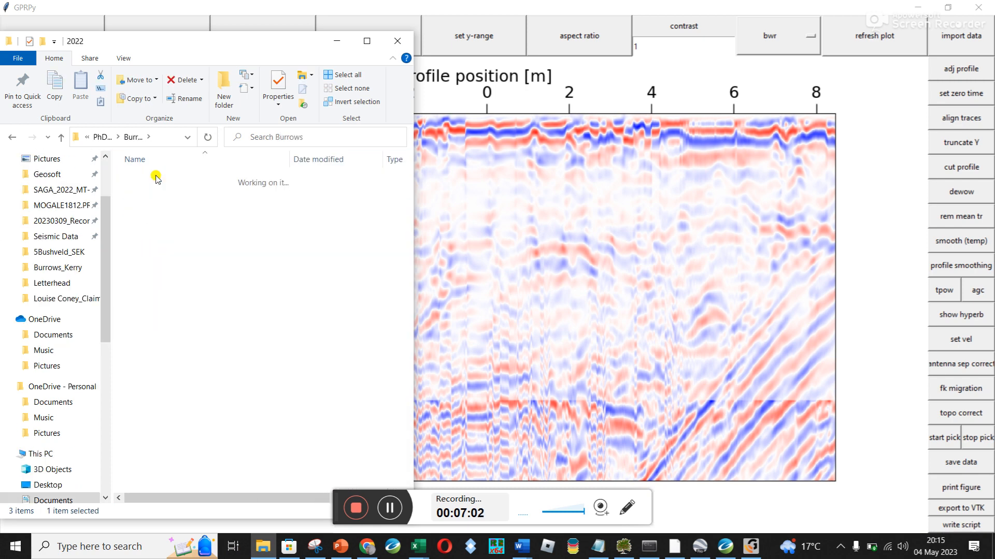
double_click(155, 179)
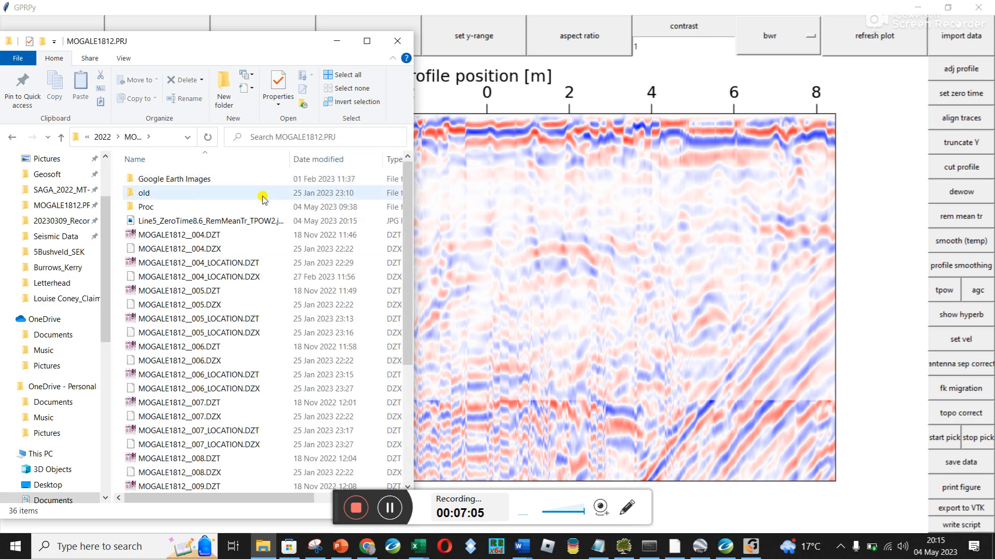
Open the exported Line5_ZeroTime8.6_RemMeanTr_TPOW2.jpg for checking, close it, and enlarge the folder window and its Name column
click(239, 224)
double_click(240, 224)
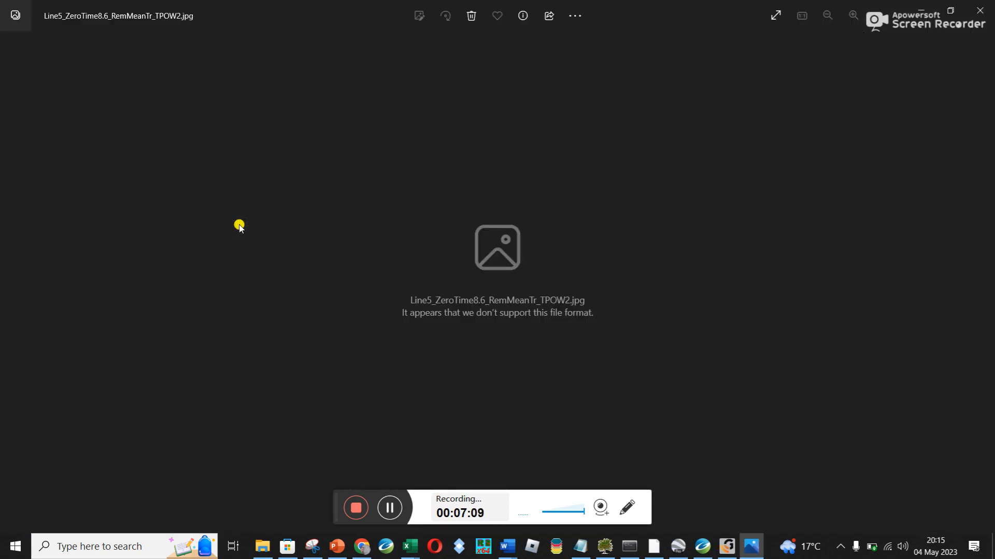
click(979, 11)
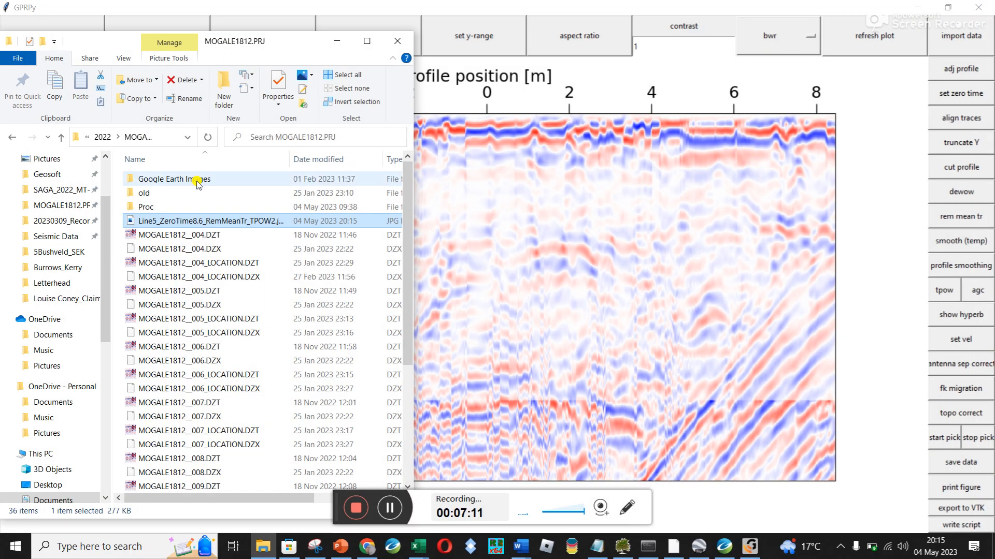
click(367, 41)
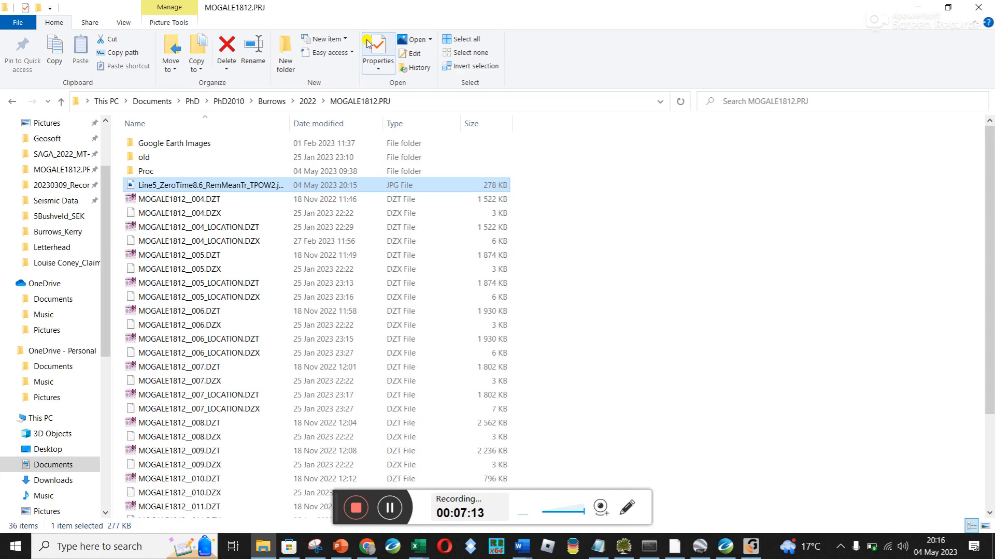
drag(289, 119, 359, 119)
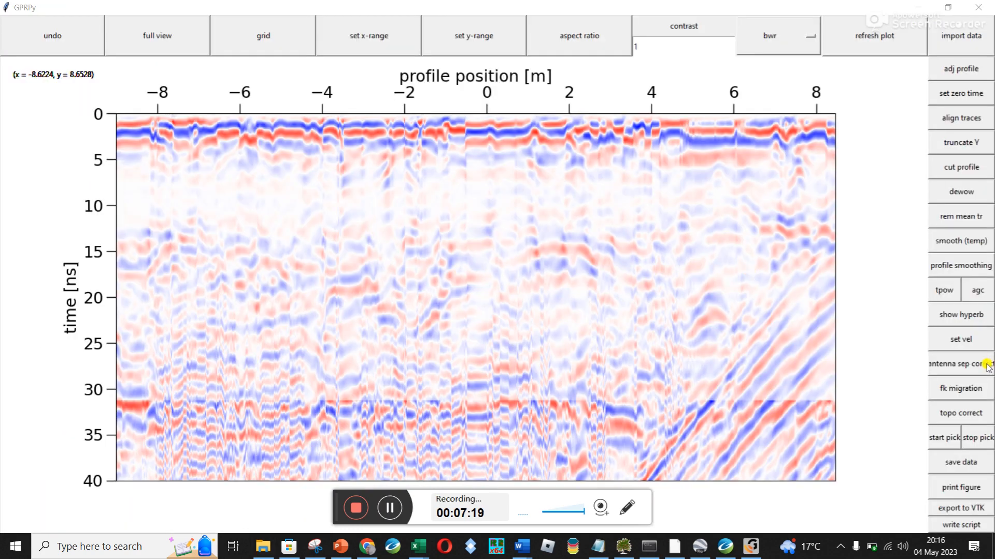
Try to export the figure again as Line5_ZeroTime8.6_RemMeanTr_TPOW2 without the .jpg extension
click(953, 496)
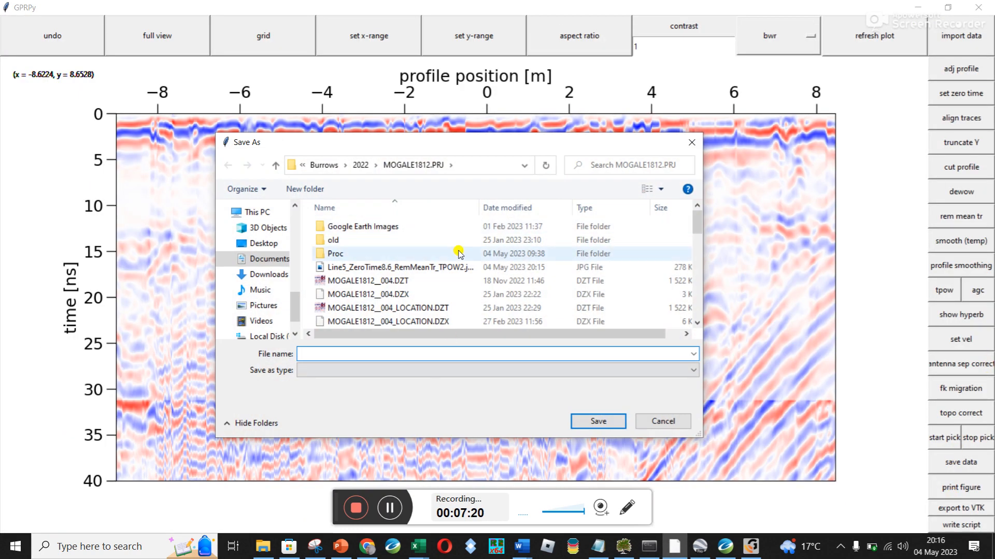
click(428, 273)
click(441, 353)
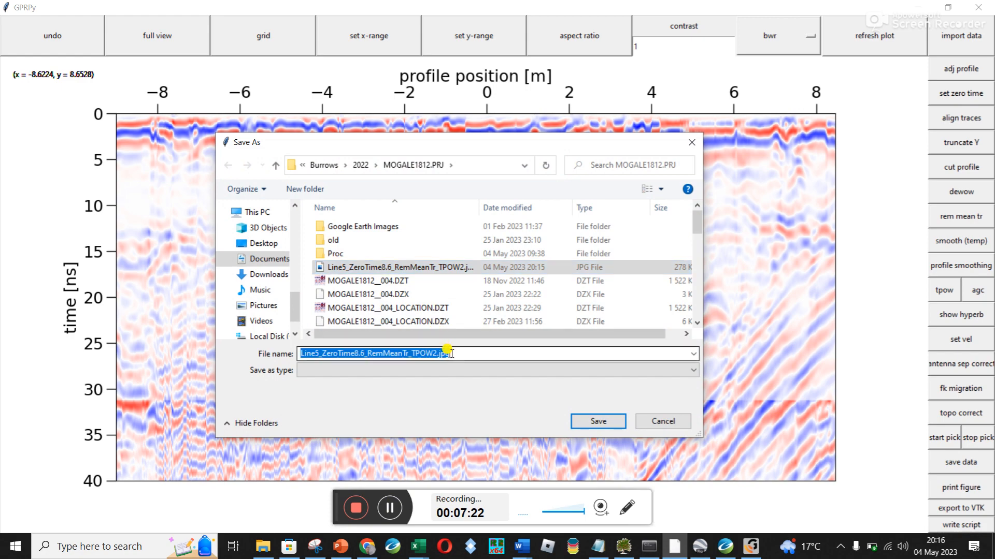
click(449, 354)
key(BackSpace)
key(BackSpace)
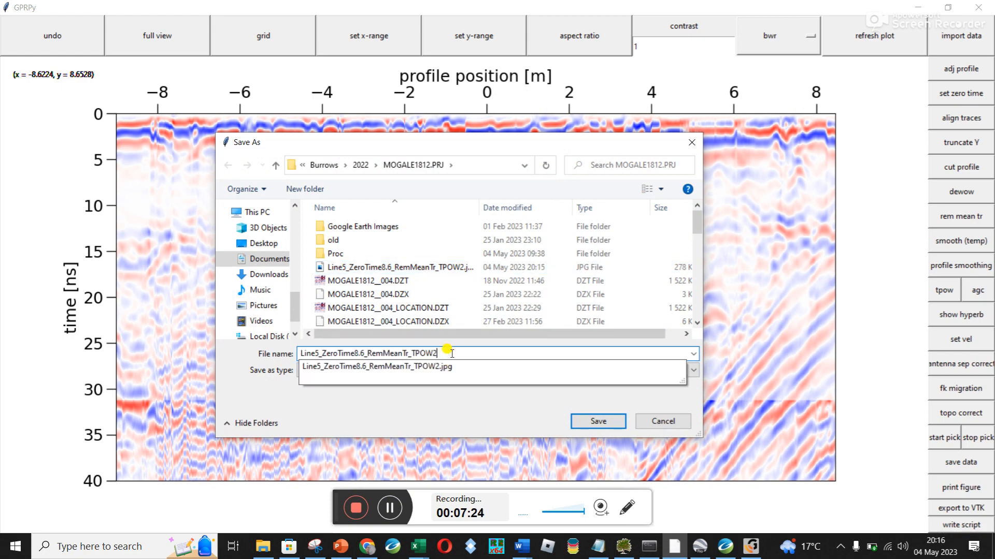
key(Return)
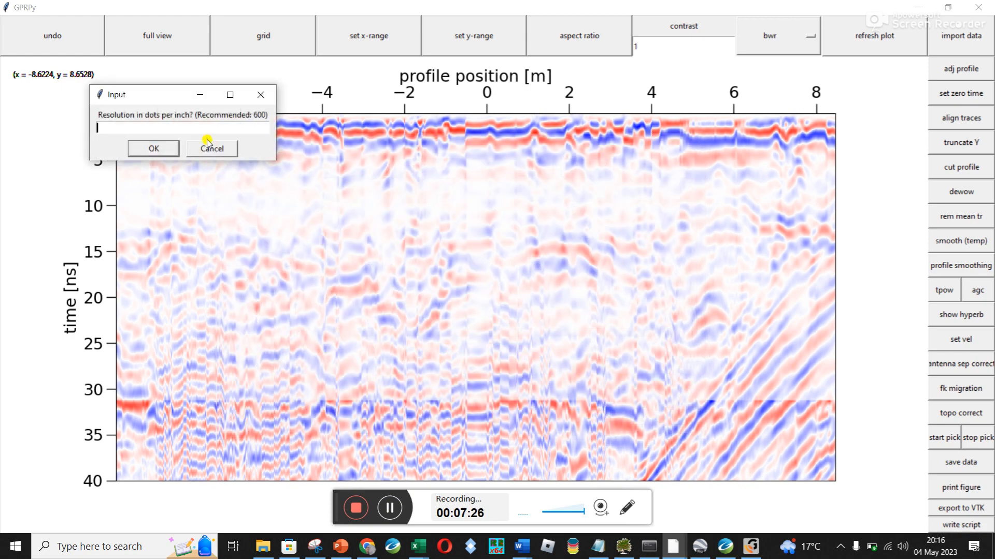
click(206, 141)
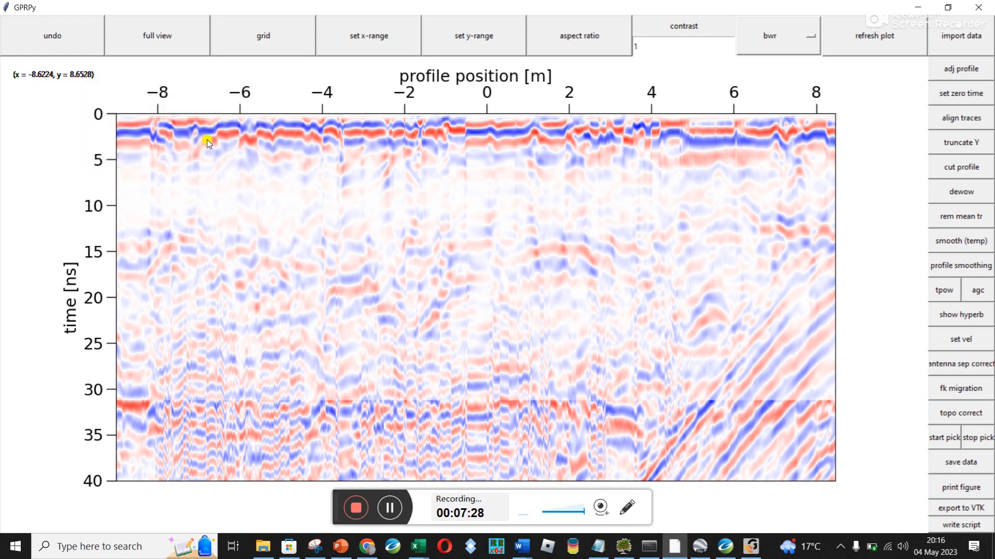
Open the exported Line5_ZeroTime8.6_RemMeanTr_TPOW2.pdf from the MOGALE1812.PRJ folder in File Explorer for checking, and close it
click(264, 548)
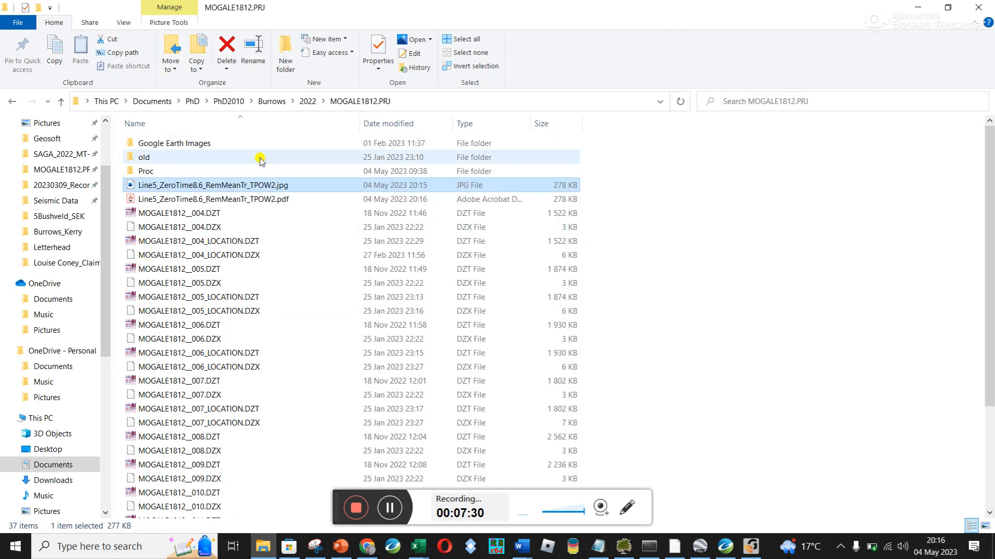
double_click(270, 202)
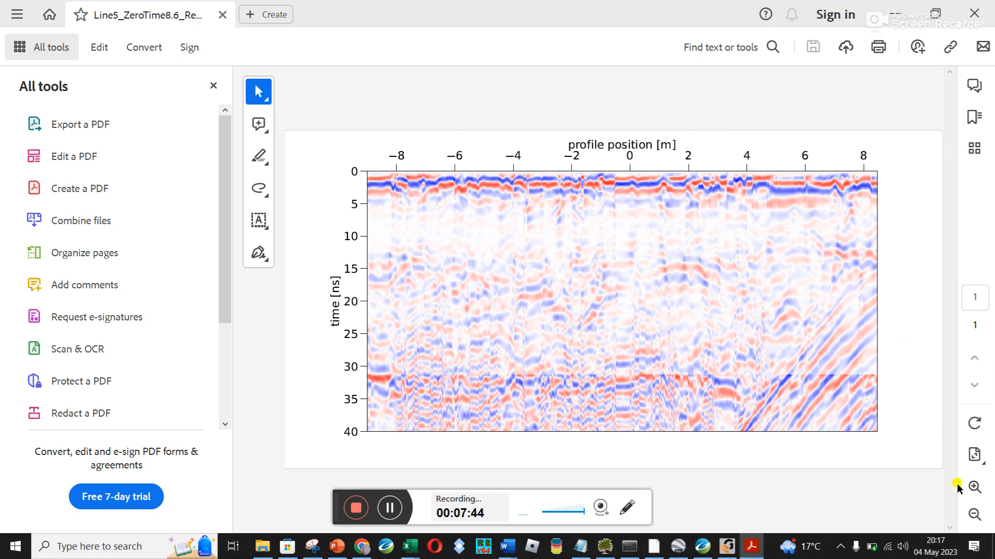
click(974, 13)
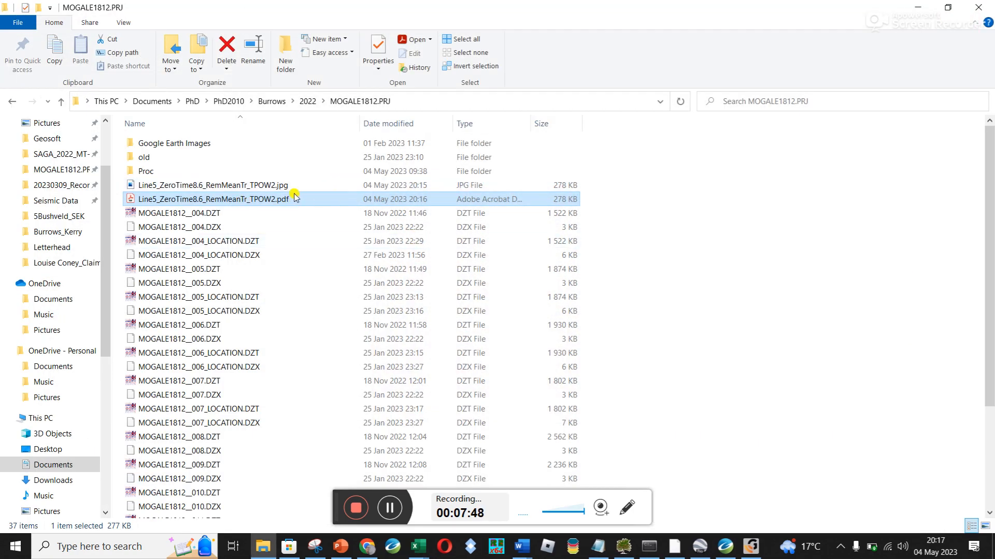
Delete Line5_ZeroTime8.6_RemMeanTr_TPOW2.jpg from the project folder and return to GPRPy
click(279, 187)
key(Delete)
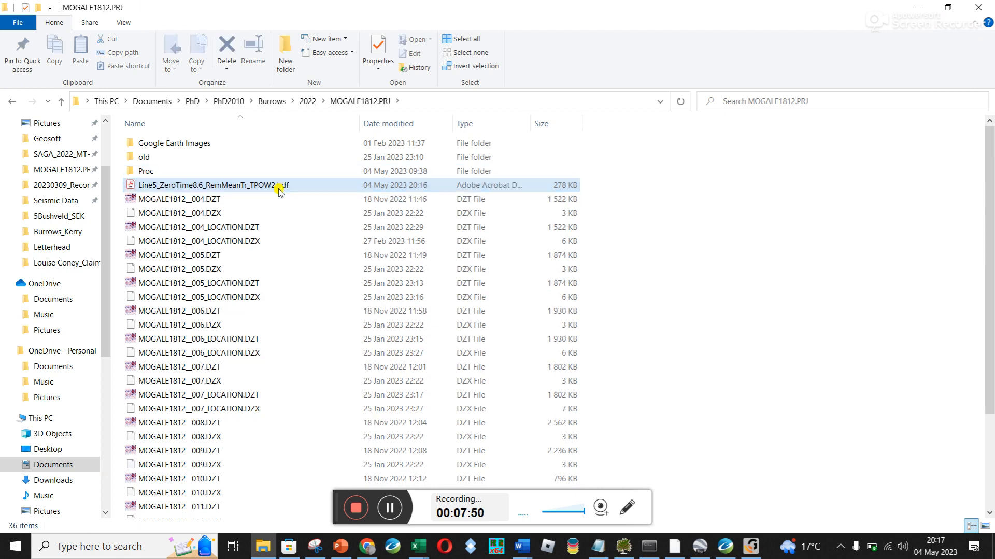
click(917, 7)
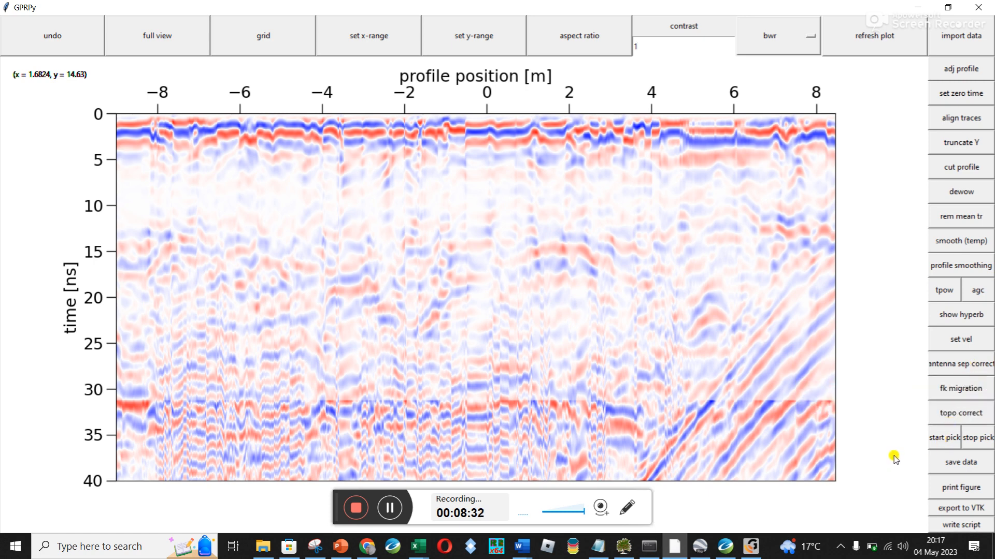
Start a test hyperbola centred at profile position 1.6824 m with its apex at 14.63 ns
click(945, 316)
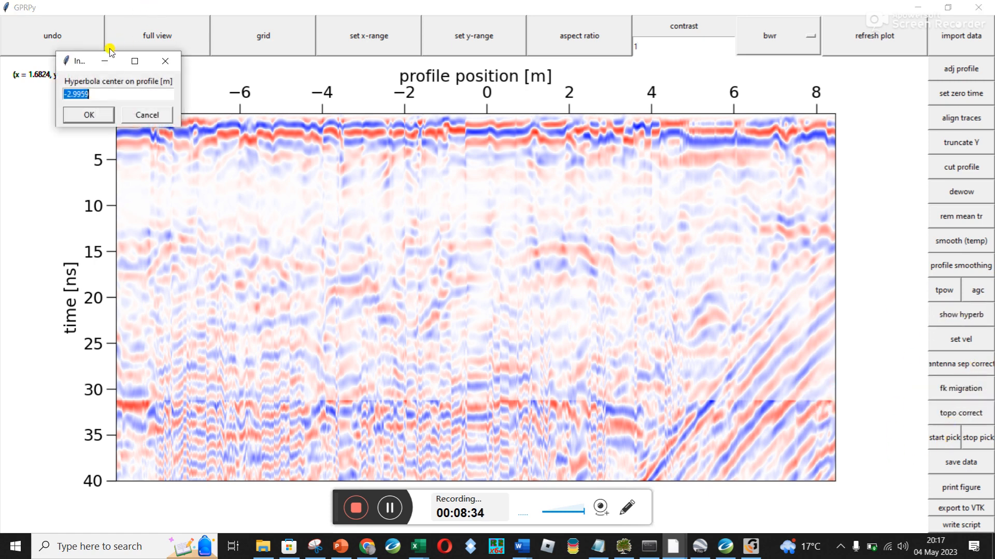
drag(86, 66, 47, 137)
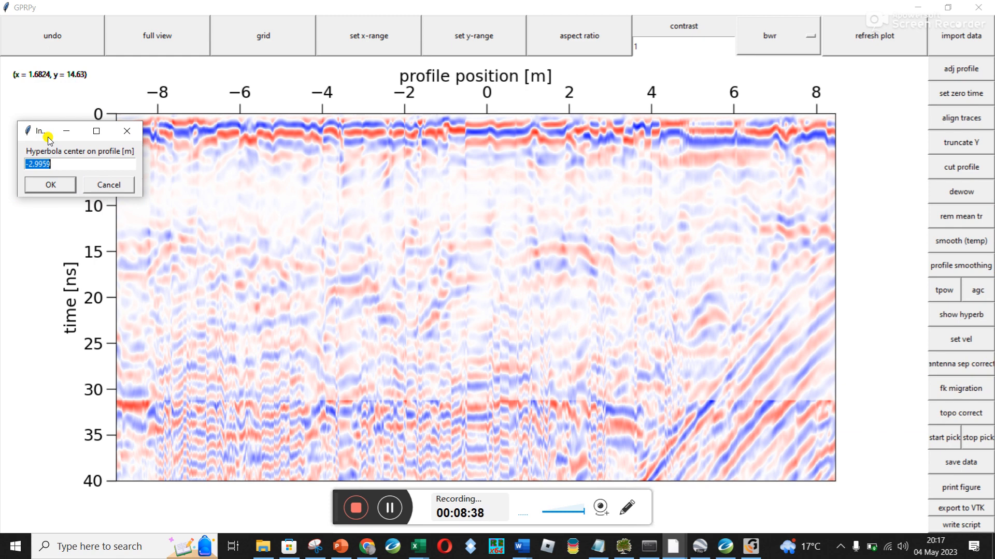
text(1.6824)
key(Return)
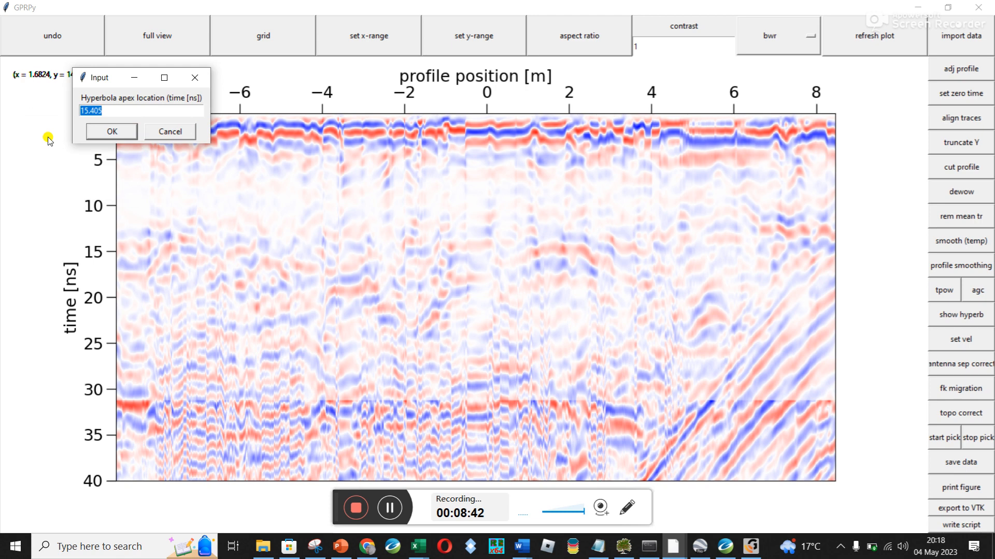
drag(116, 80, 56, 145)
text(14.63)
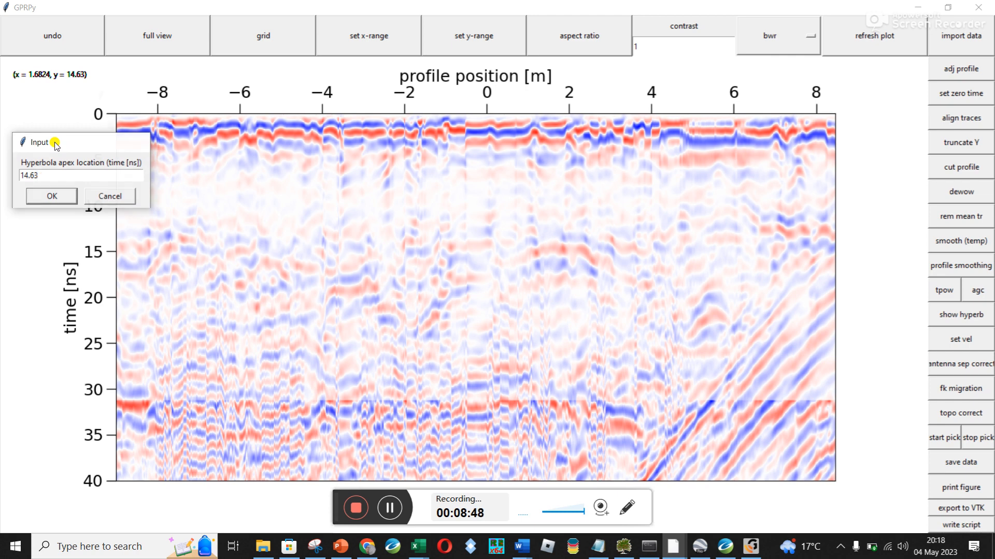
key(Return)
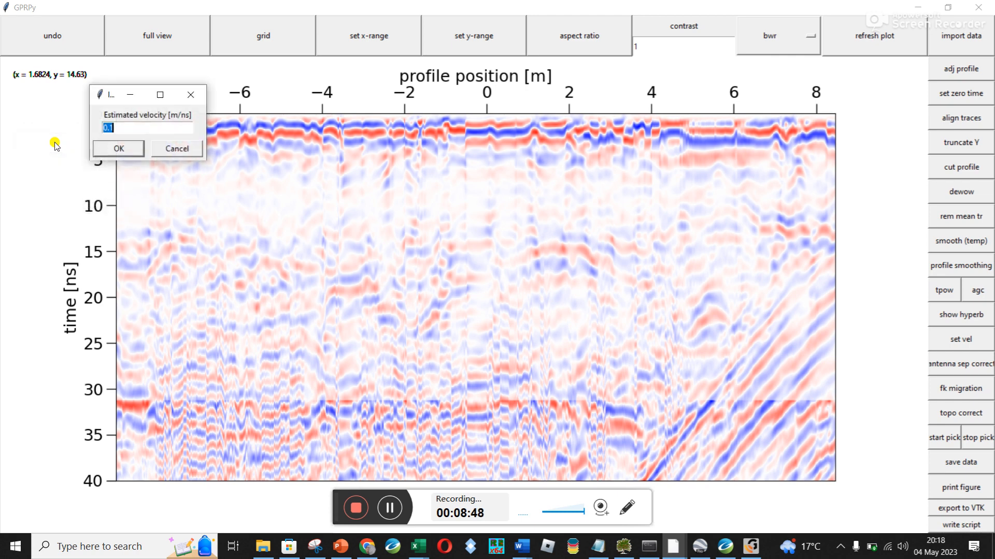
Set the hyperbola's estimated velocity to 0.15 m/ns and draw it on the profile
click(104, 98)
click(40, 126)
click(119, 128)
text(5)
click(118, 148)
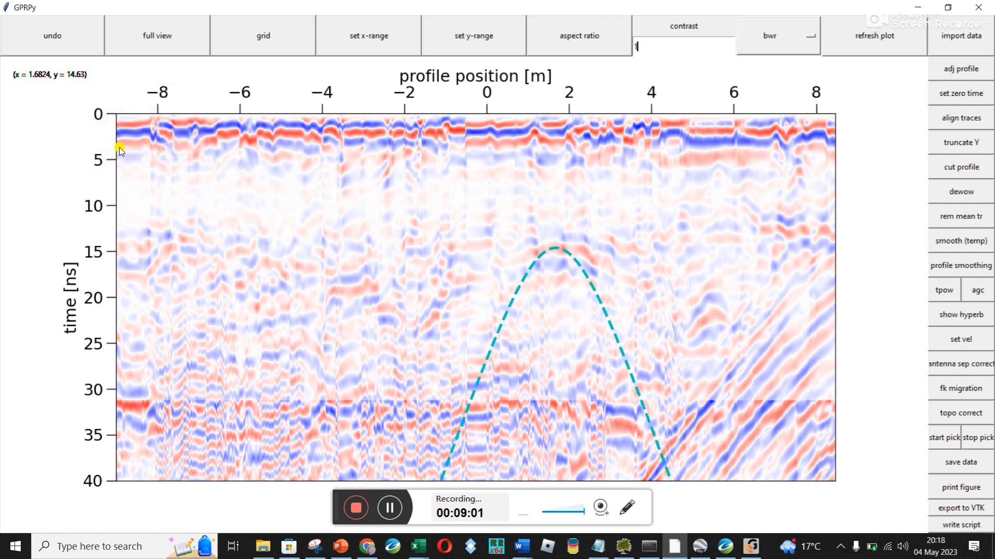
Overlay a second hyperbola at the same centre and apex with an estimated velocity of 0.2 m/ns
click(964, 314)
key(Return)
key(Return)
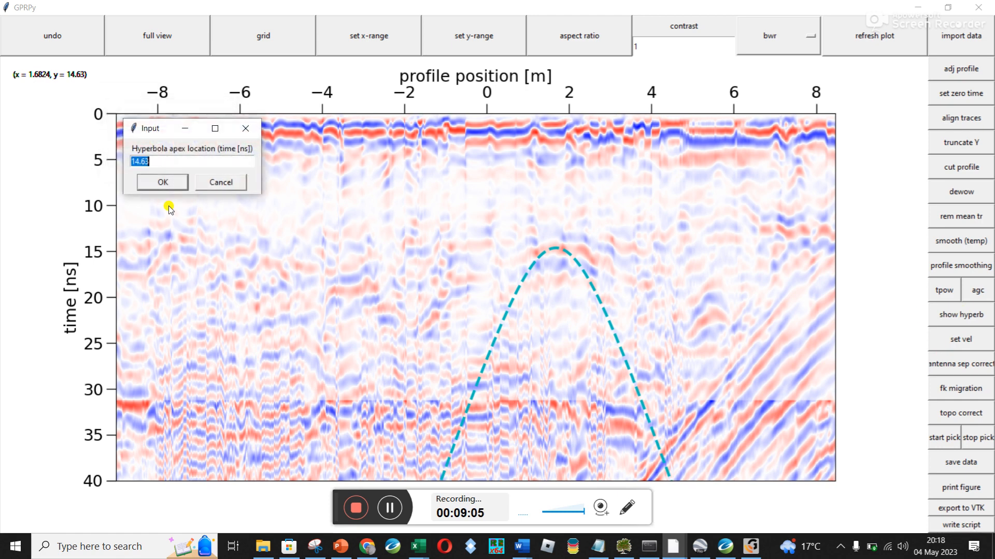
click(61, 61)
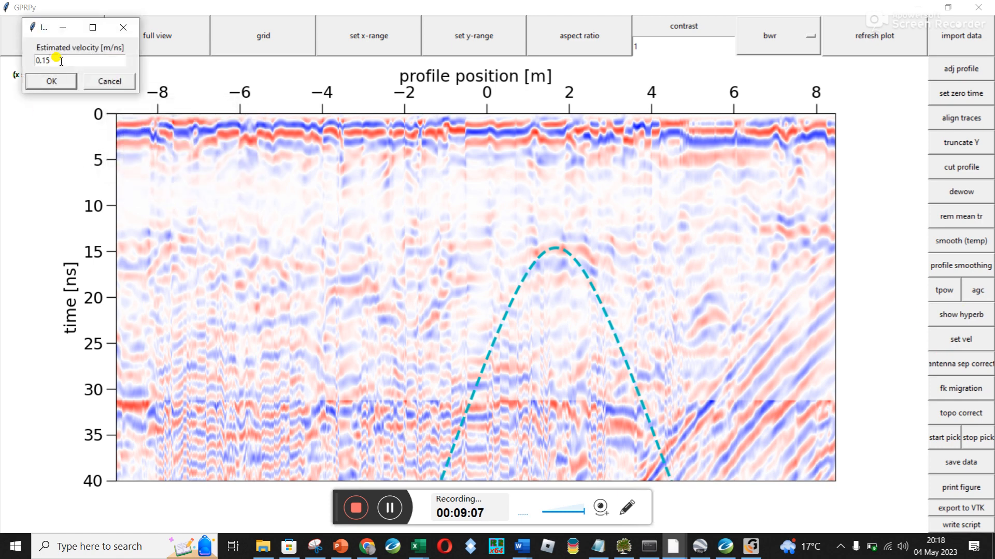
key(Return)
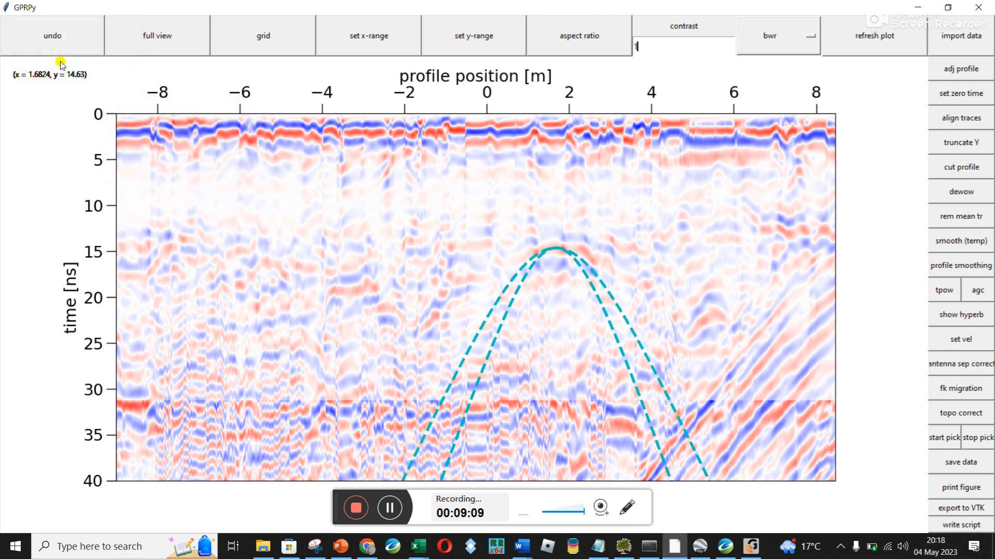
Overlay a third hyperbola at the same apex with velocity 0.3 m/ns, and set the profile's radar wave velocity to 0.3 m/ns
click(977, 320)
key(Return)
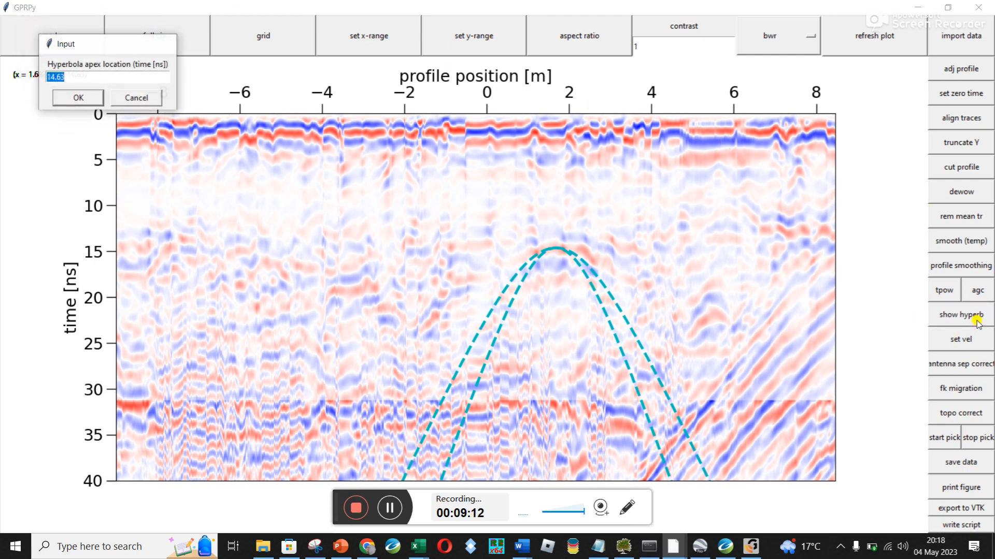
key(Return)
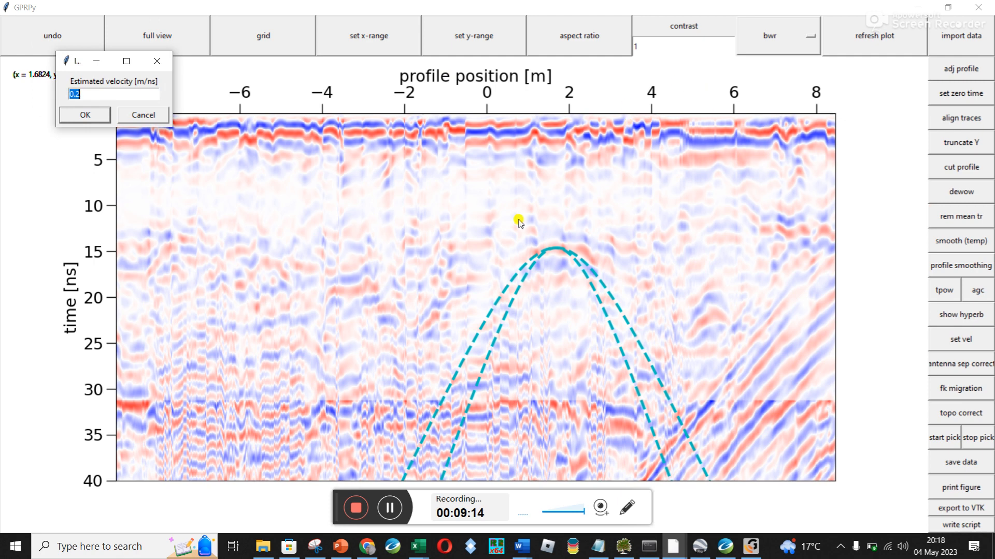
click(118, 92)
text(3)
key(Return)
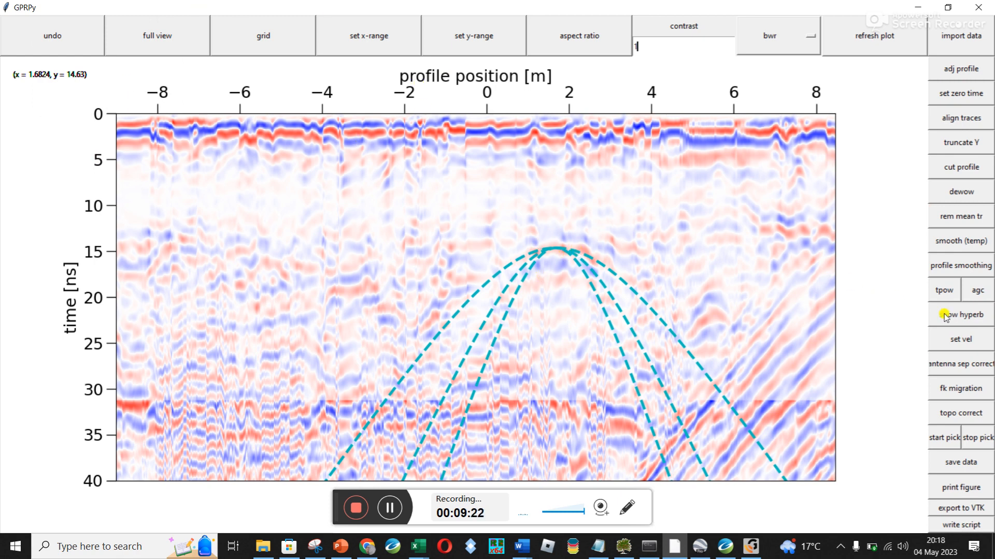
click(966, 340)
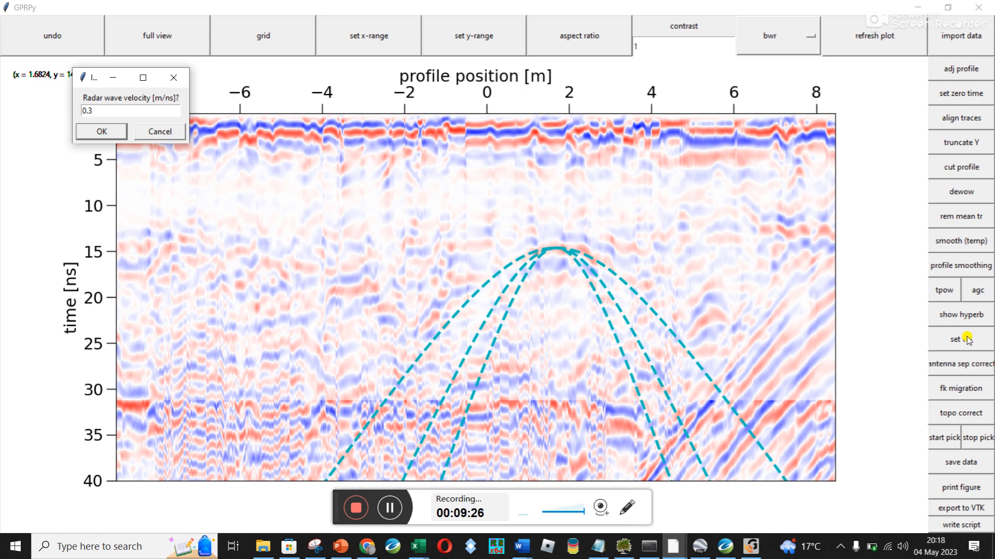
key(Return)
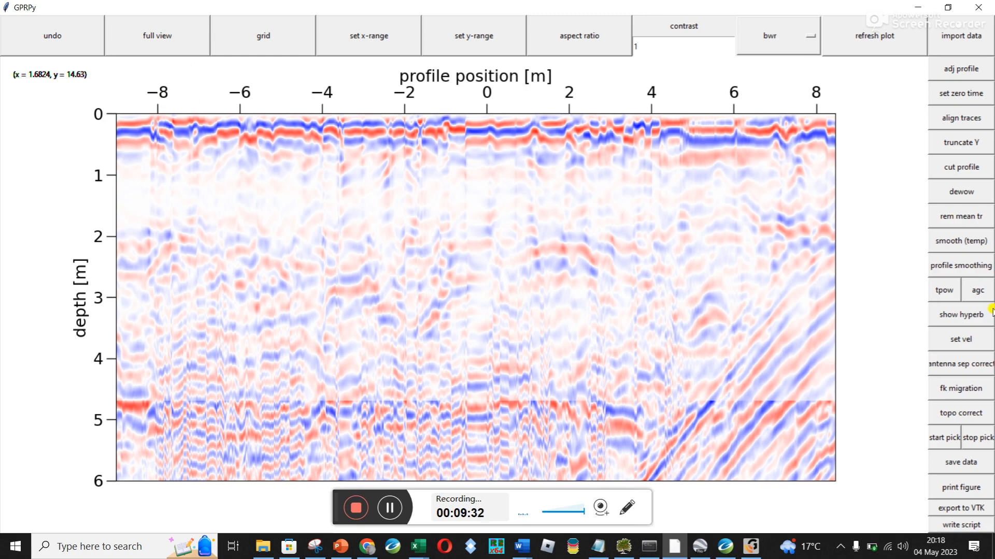
Export the depth-scaled figure, replacing the existing Line5_ZeroTime8.6_RemMeanTr_TPOW2.pdf, and confirm its resolution
click(969, 470)
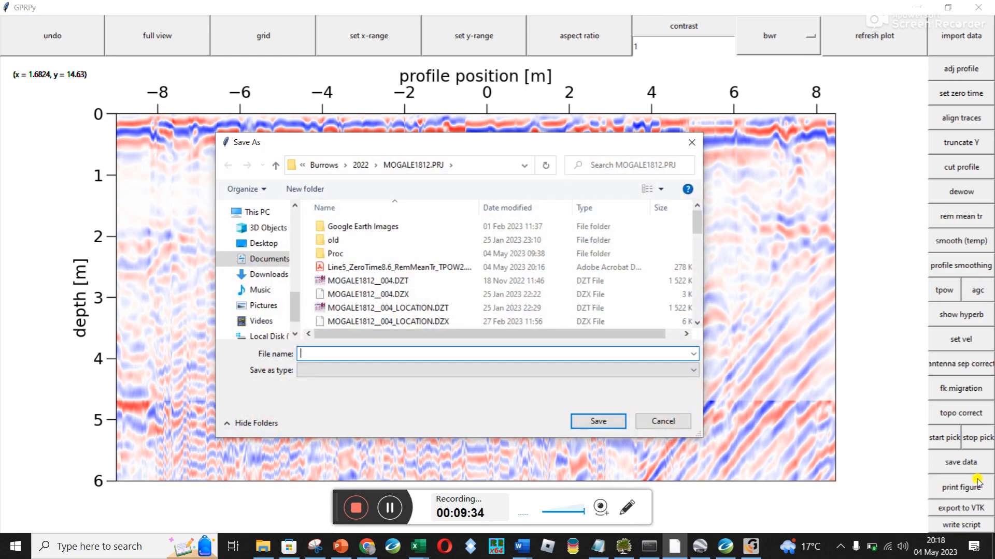
click(388, 268)
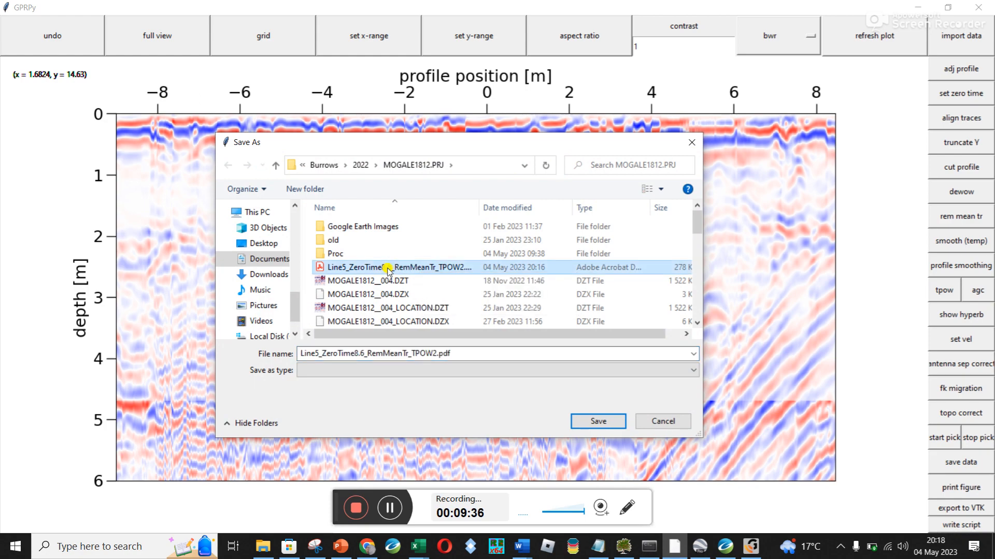
click(590, 421)
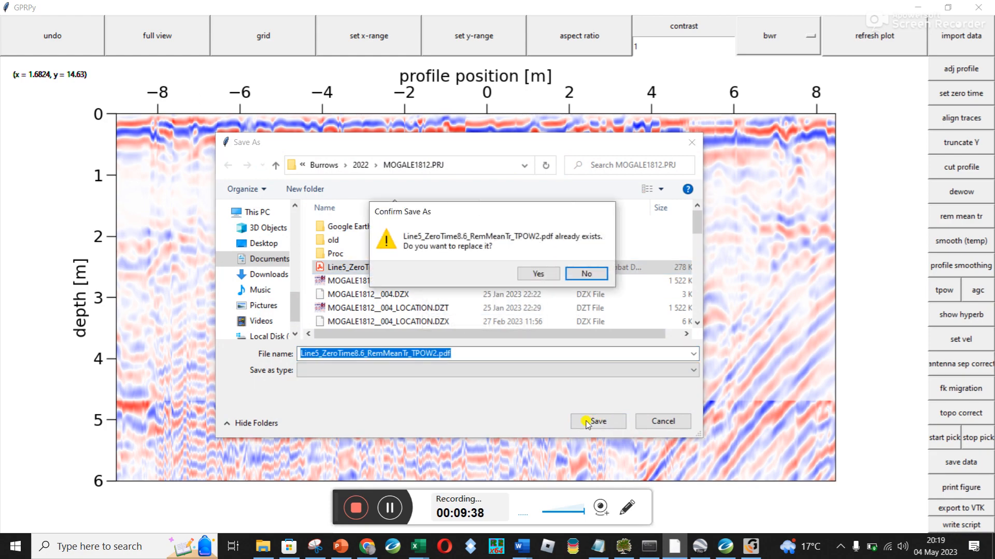
click(537, 273)
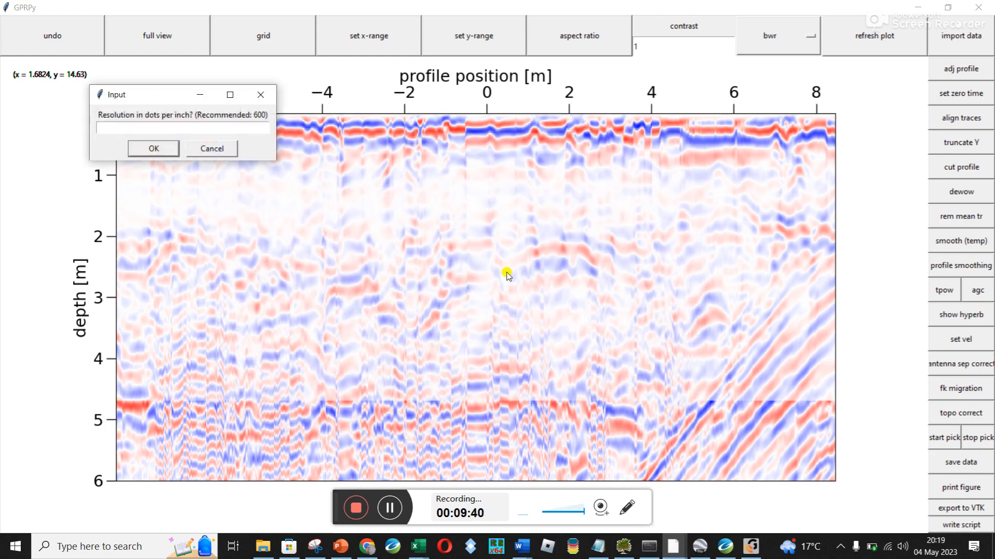
click(208, 95)
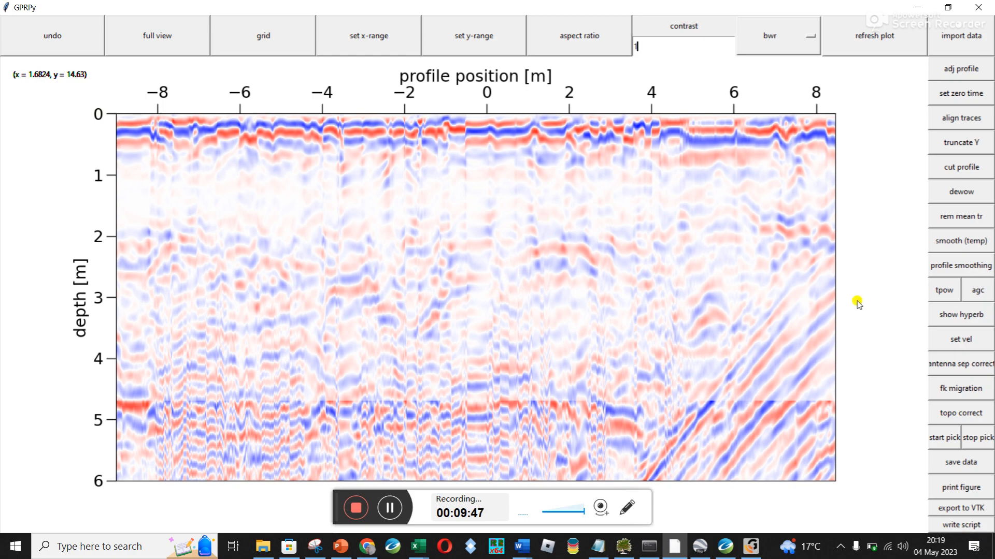
Save the processed data as Line5_ZeroTime8.6_RemMeanTr_TPOW2 in the MOGALE1812.PRJ folder, leaving out the .pdf extension
click(950, 462)
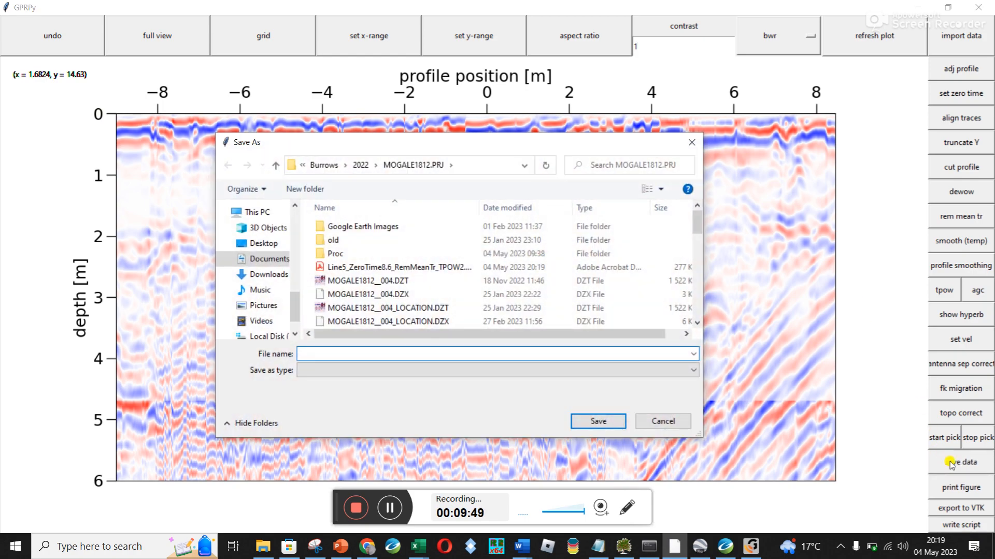
click(414, 267)
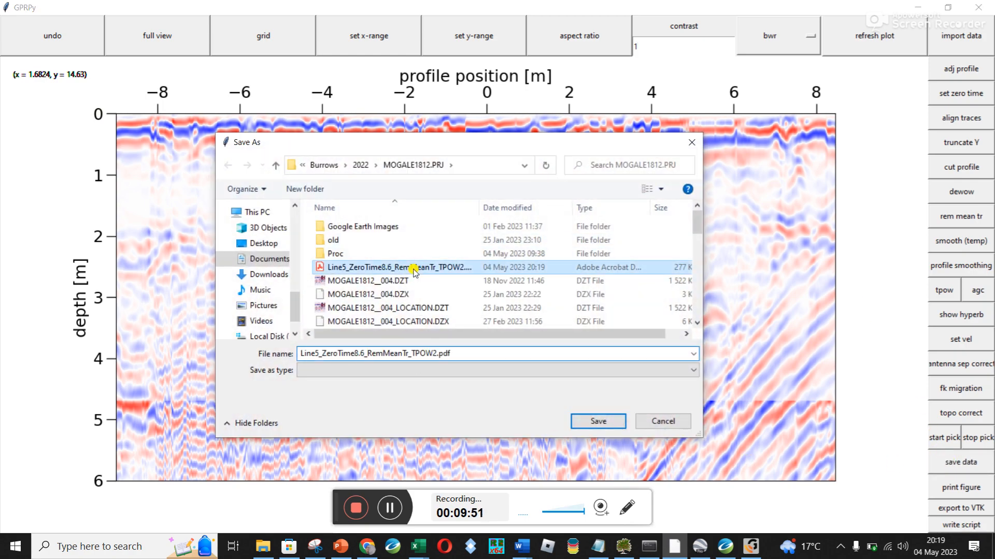
double_click(462, 354)
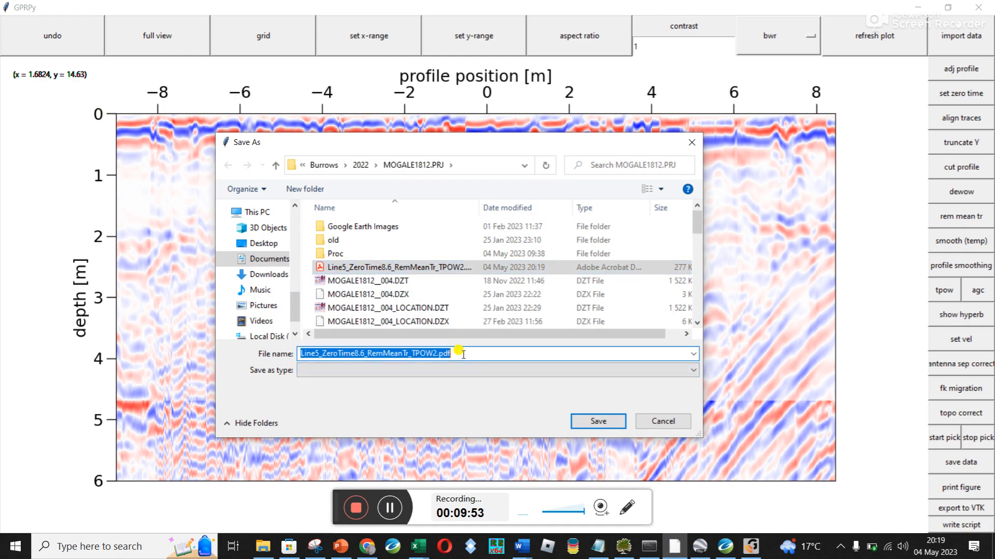
click(463, 354)
key(BackSpace)
key(BackSpace)
key(BackSpace)
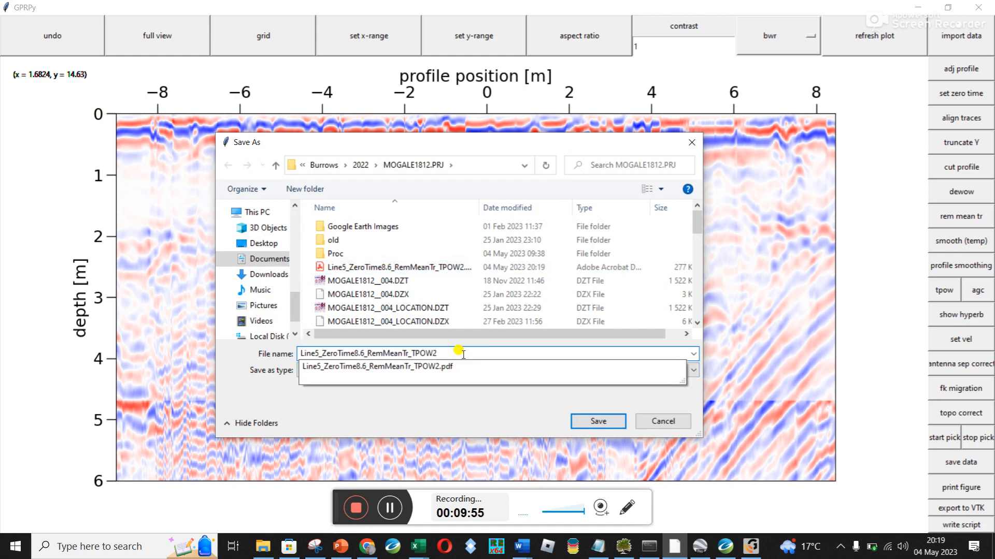
key(Return)
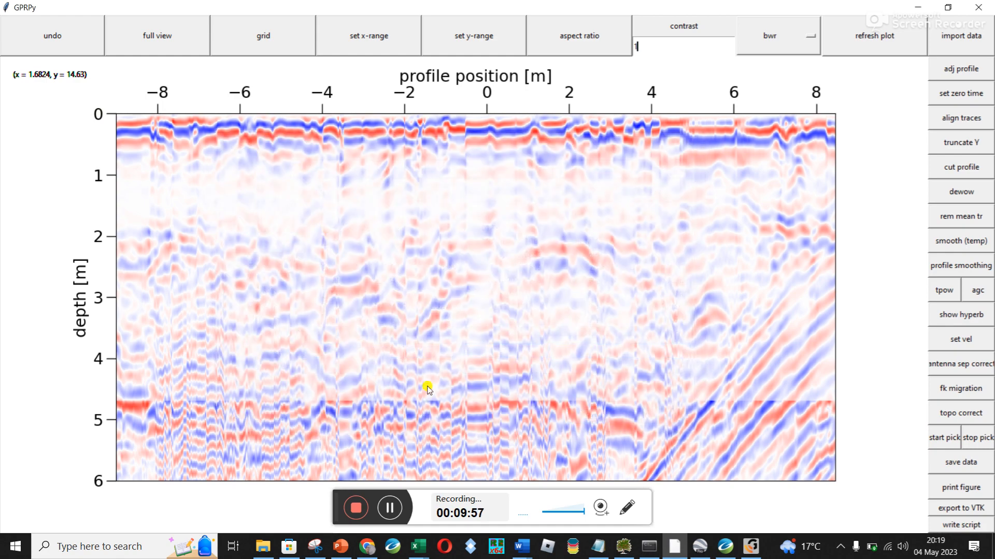
Check the project folder in File Explorer for the saved Line5_ZeroTime8.6_RemMeanTr_TPOW2.gpr file, and return to GPRPy
click(263, 544)
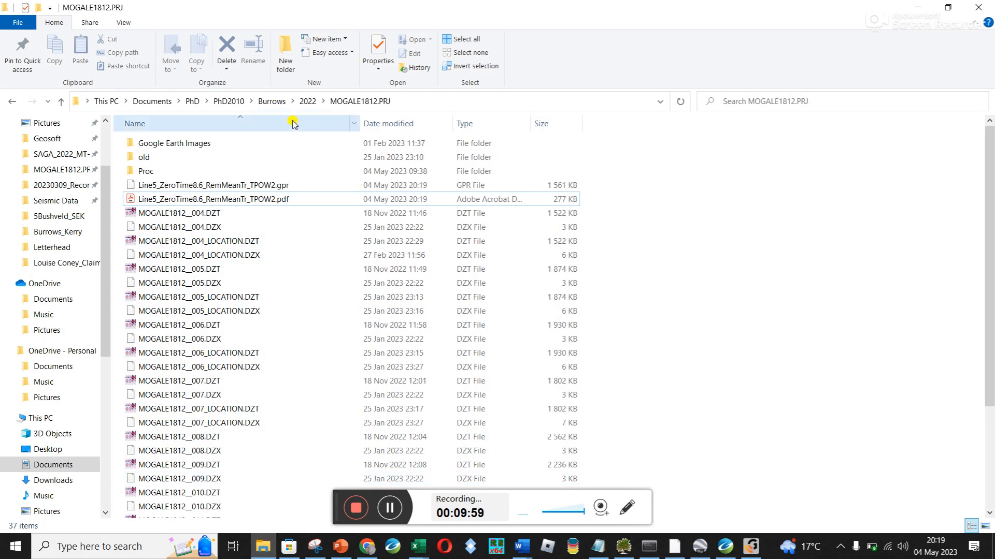
click(233, 190)
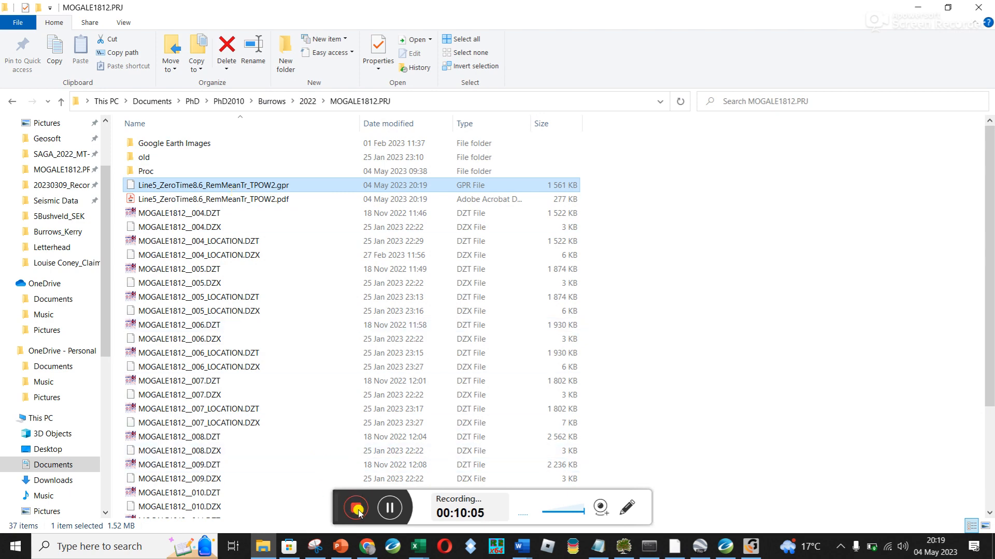
click(905, 8)
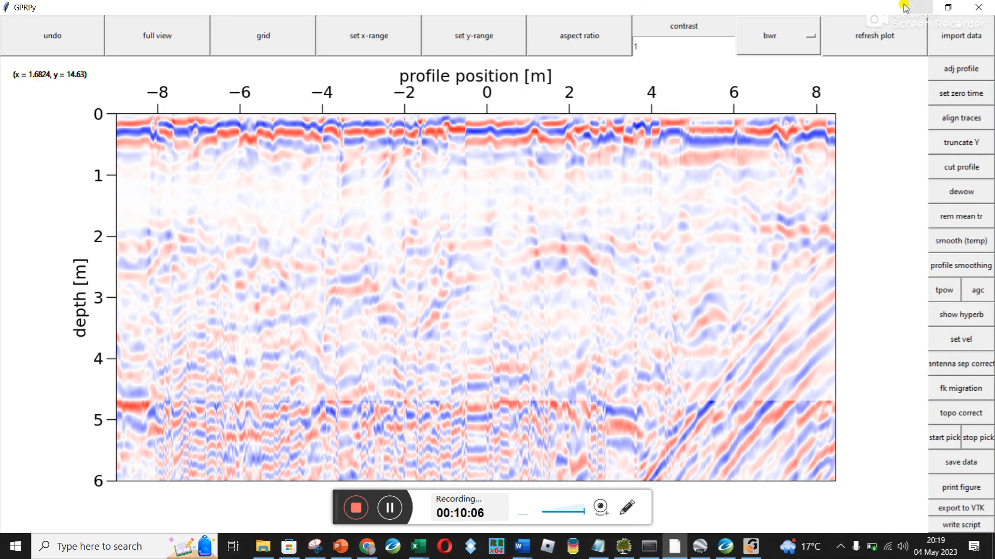